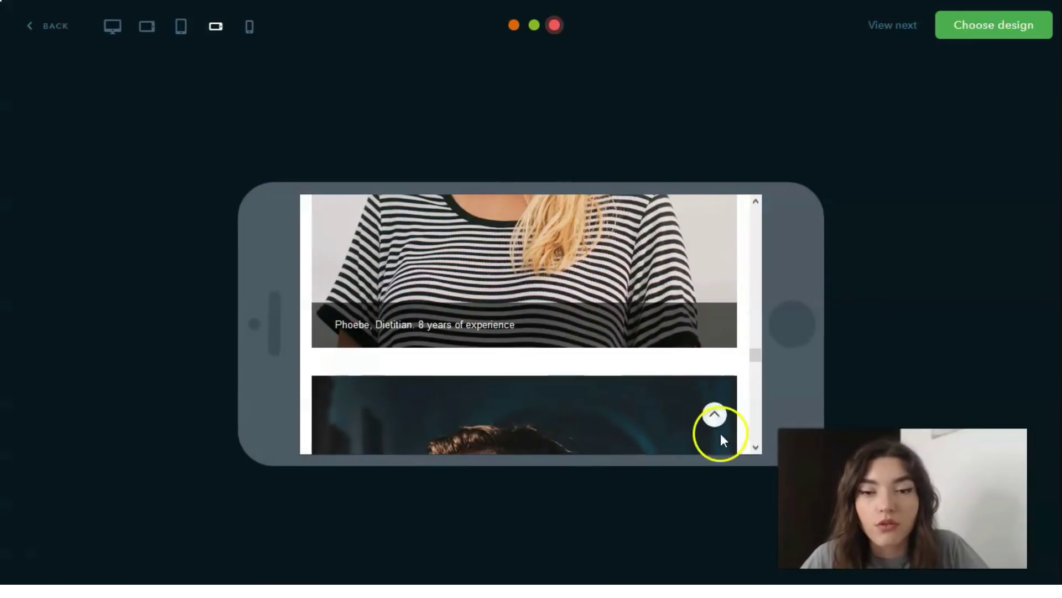
# Examine the Healthy Food template's sections in the landscape phone preview and the portrait tablet preview
pyautogui.moveTo(756, 355); pyautogui.dragTo(756, 286)
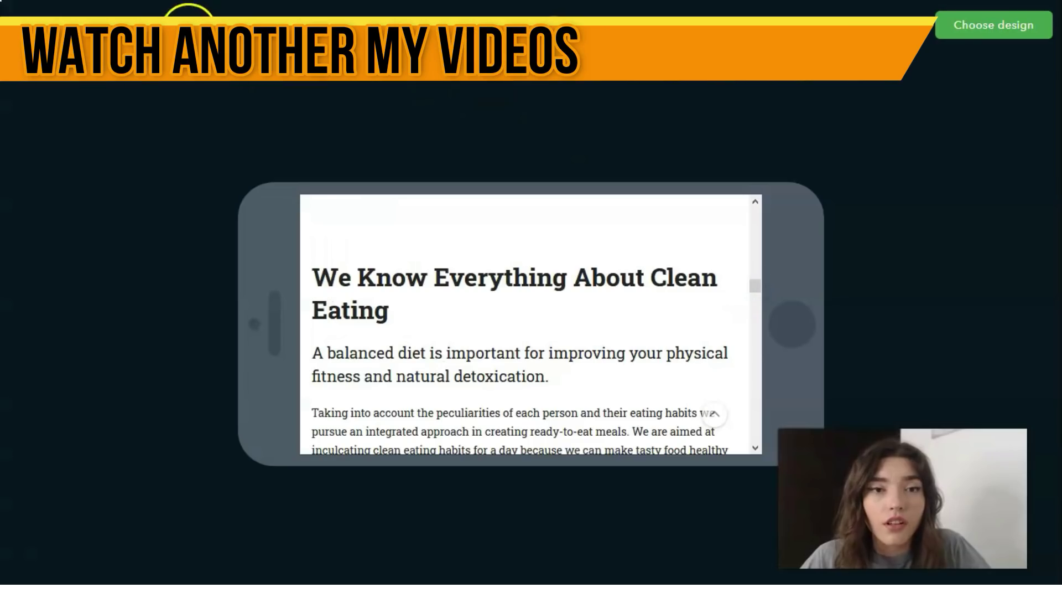
pyautogui.click(188, 12)
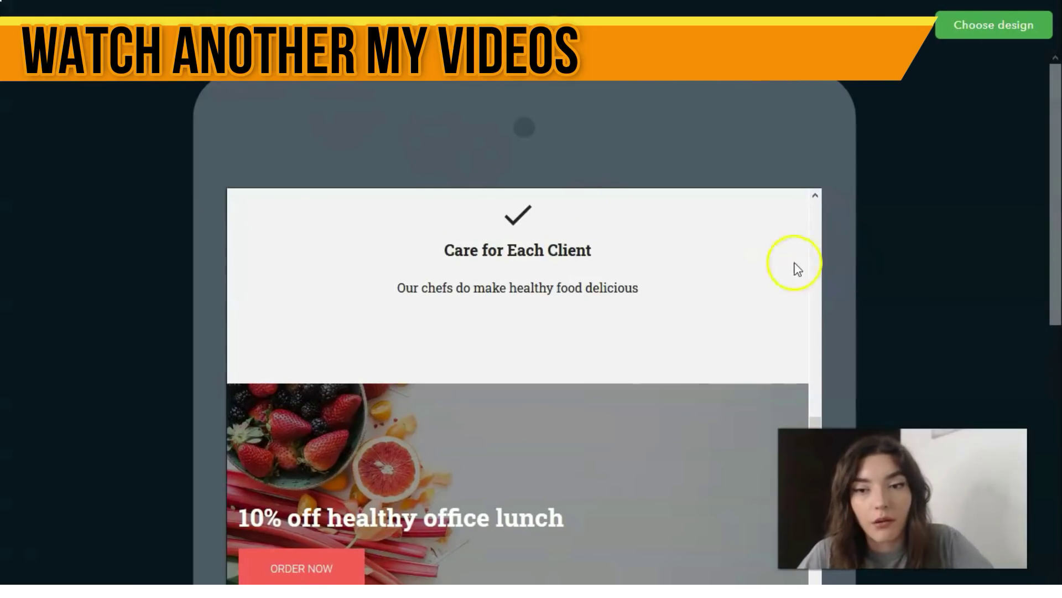
pyautogui.scroll(-15, 796, 269)
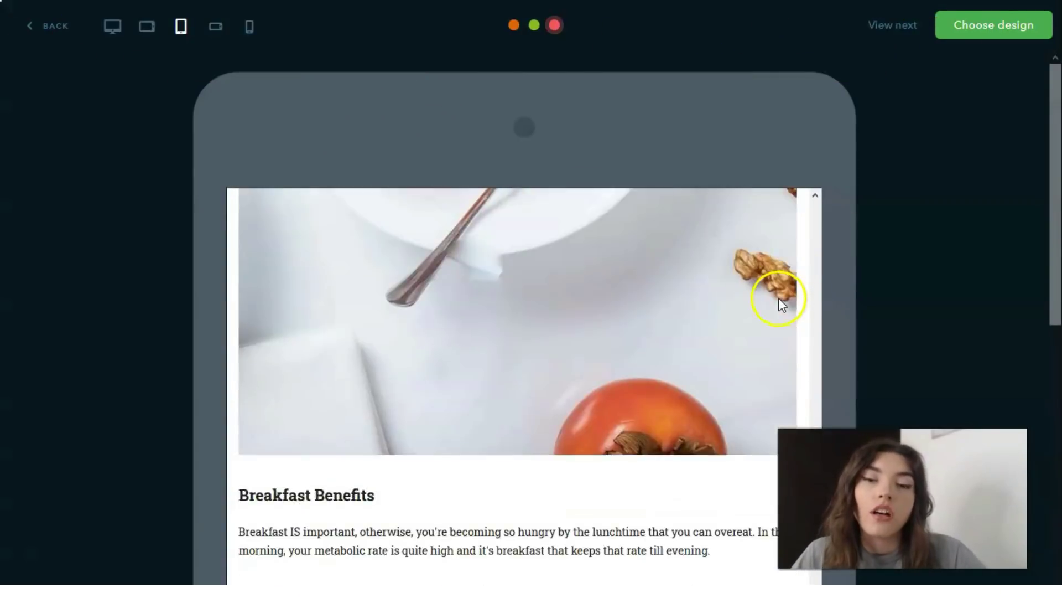
pyautogui.scroll(-15, 778, 298)
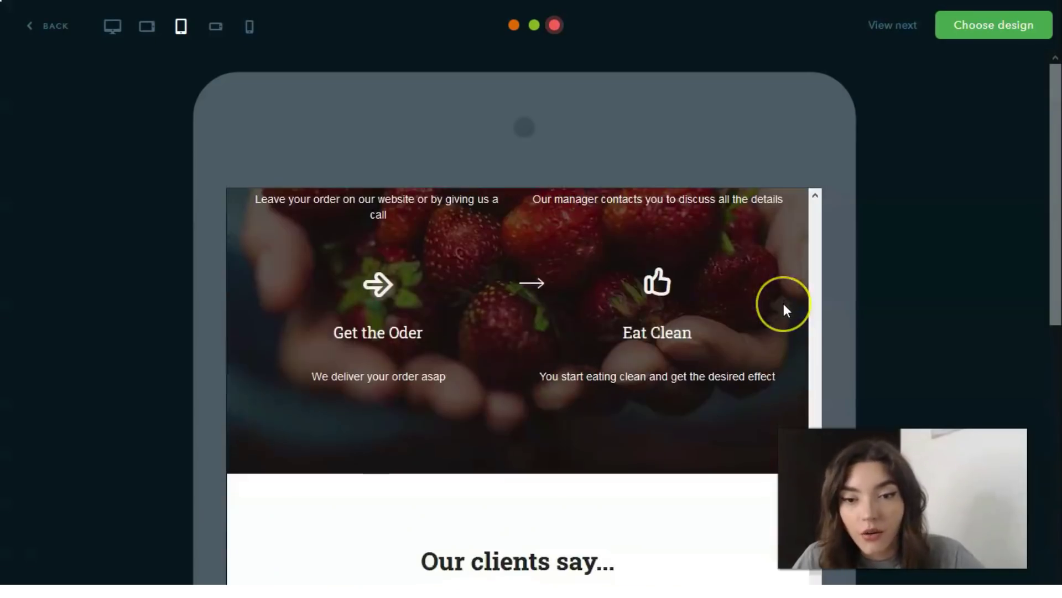
pyautogui.scroll(-8, 783, 304)
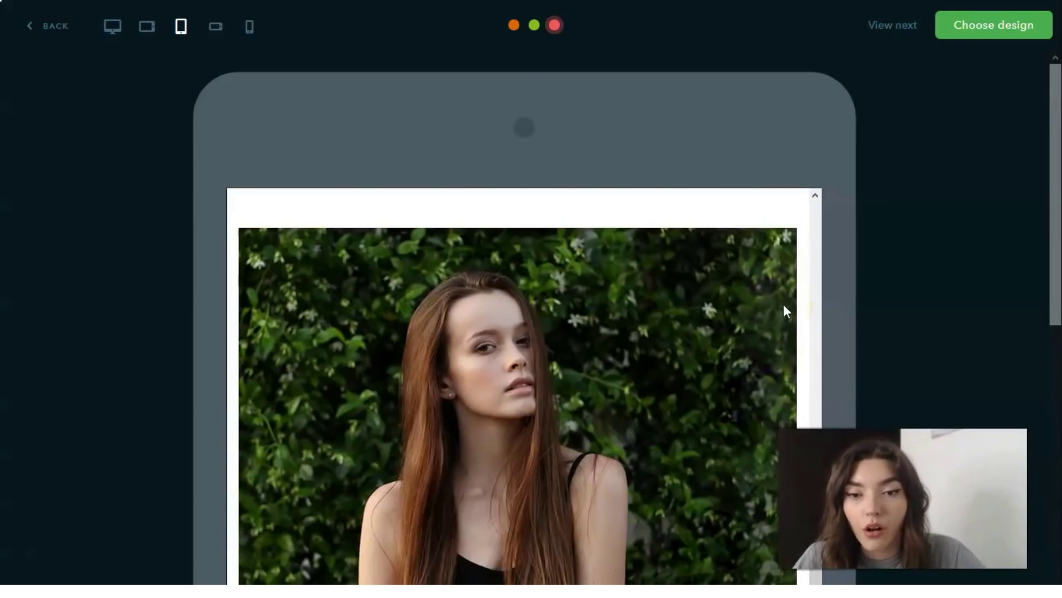
pyautogui.scroll(20, 784, 310)
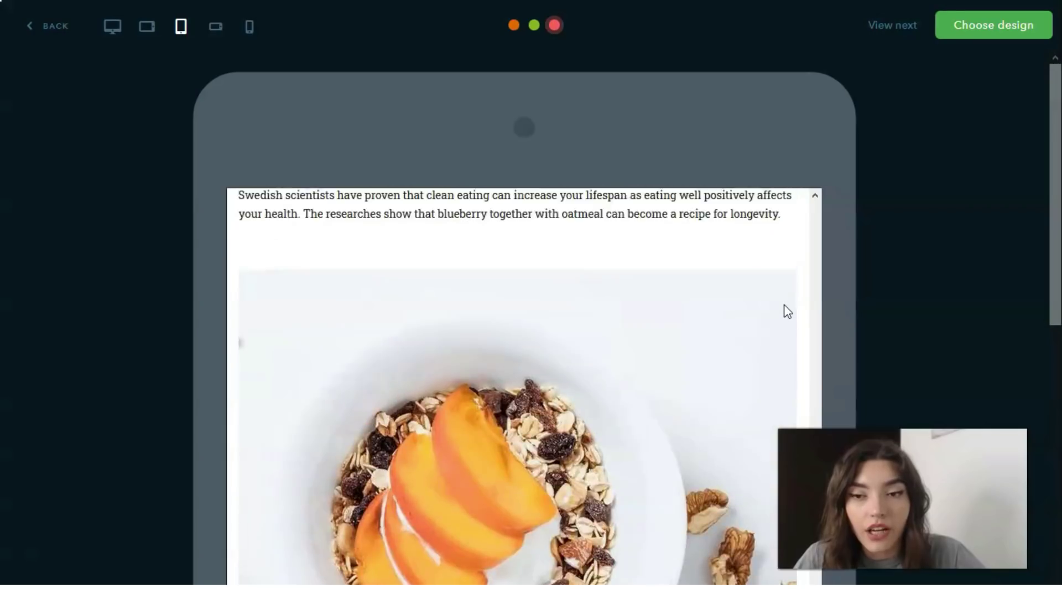
pyautogui.scroll(10, 786, 307)
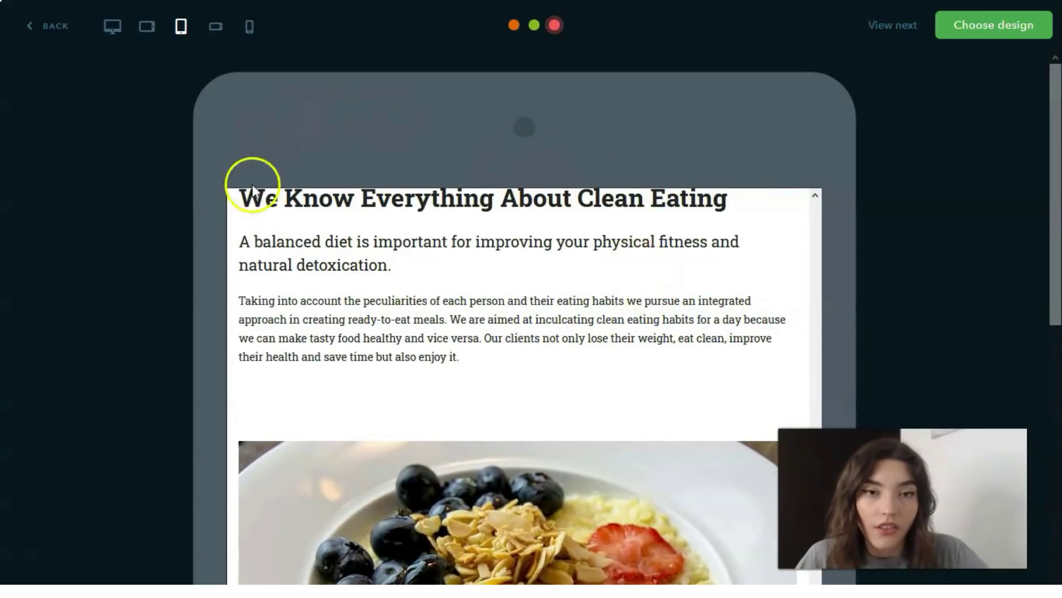
# Check the template's map and footer in the landscape tablet preview, and switch to the desktop preview
pyautogui.click(147, 30)
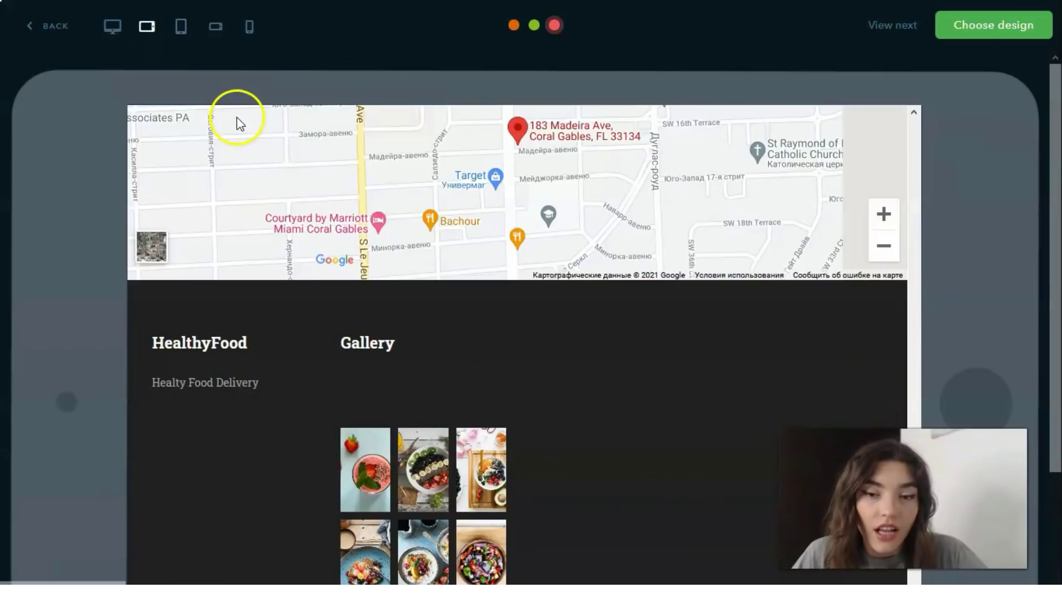
pyautogui.scroll(-3, 266, 244)
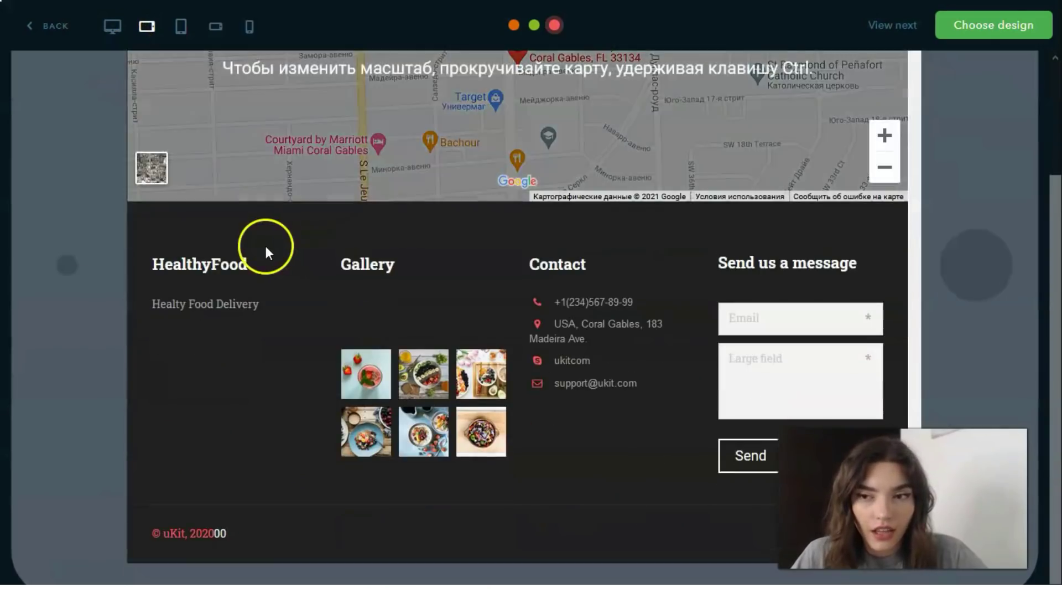
pyautogui.scroll(10, 264, 243)
pyautogui.click(110, 28)
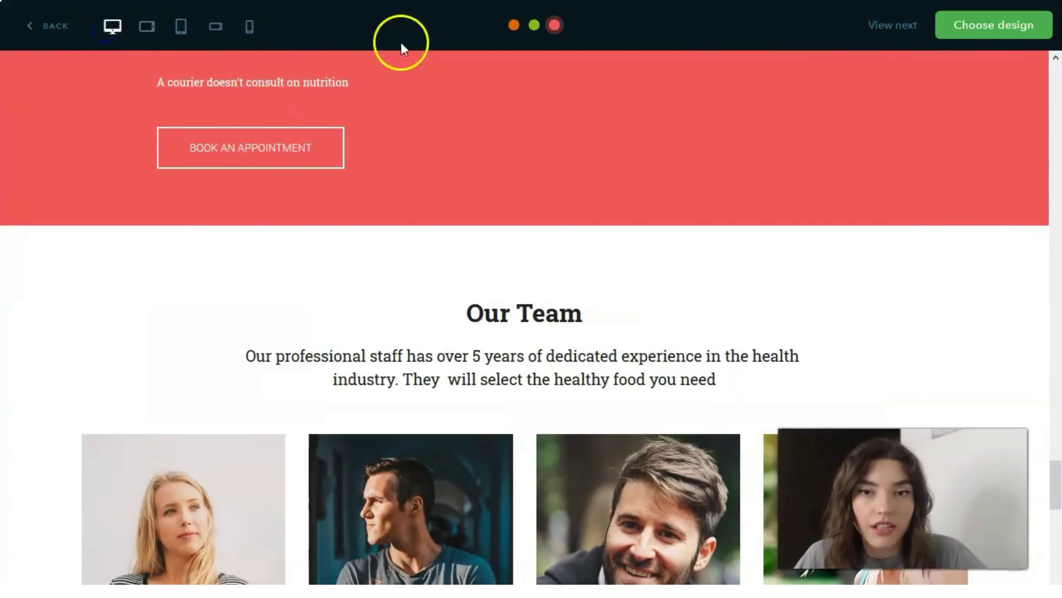
# Compare the green and orange colour schemes on the template and leave green selected
pyautogui.click(534, 26)
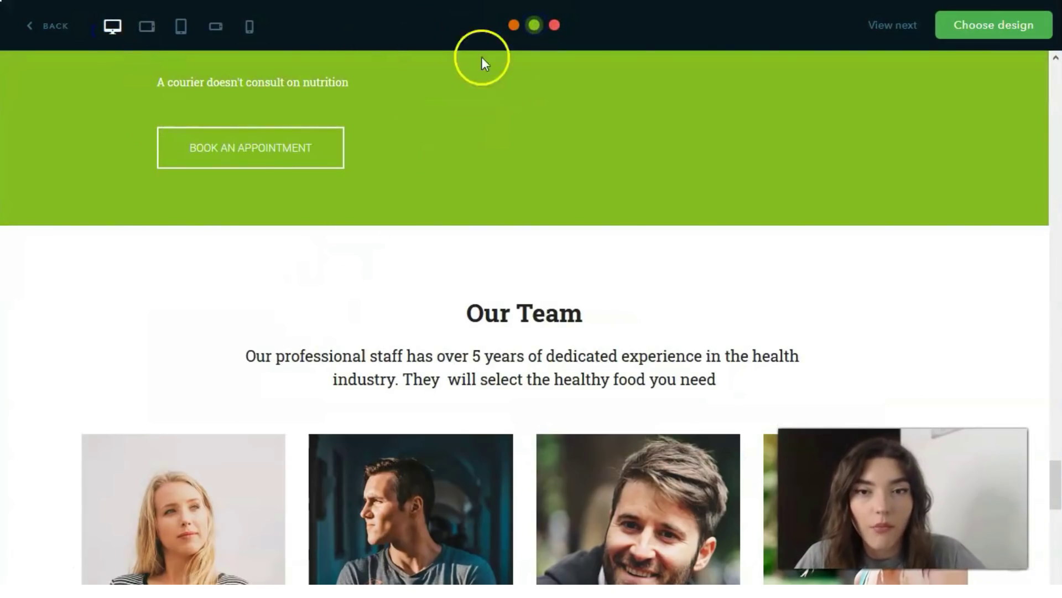
pyautogui.click(515, 25)
pyautogui.click(531, 26)
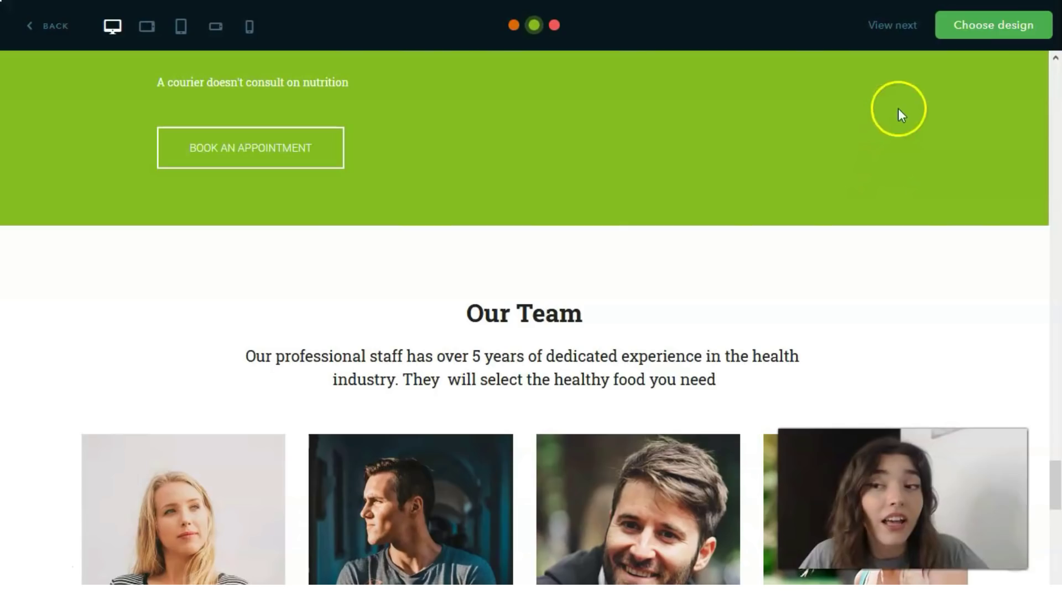
# Choose this design for the website and accept the suggested ukit.me domain name
pyautogui.click(996, 30)
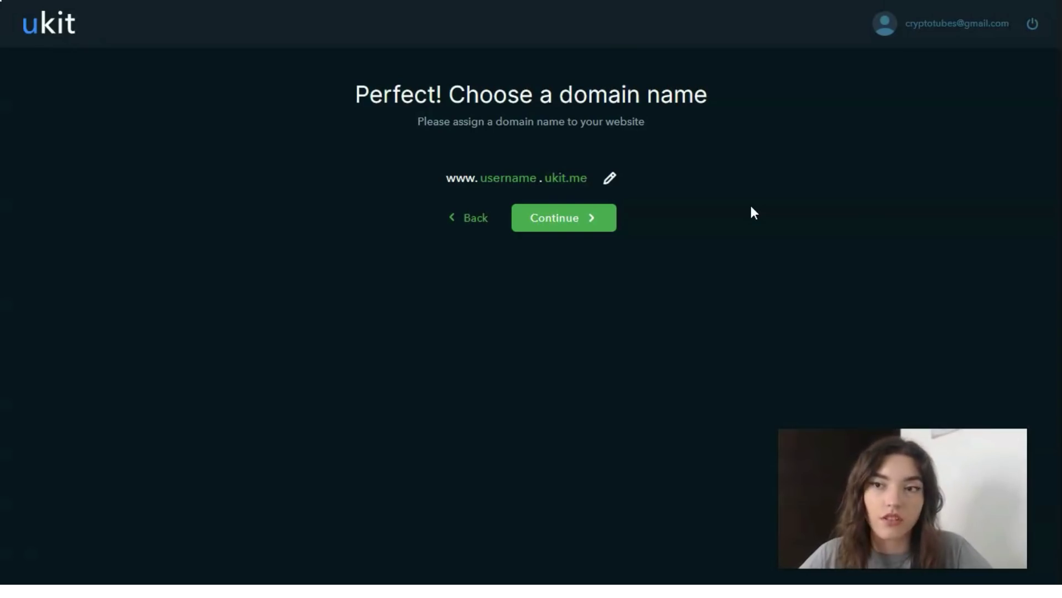
pyautogui.click(611, 231)
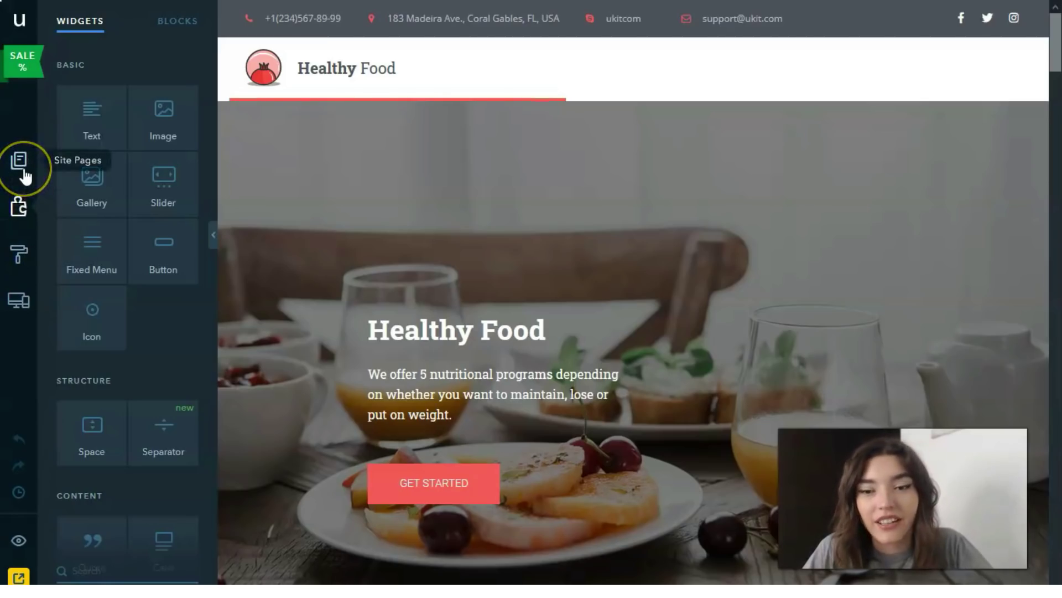
# Review the list of general and system site pages, and return to the widget collection
pyautogui.click(13, 305)
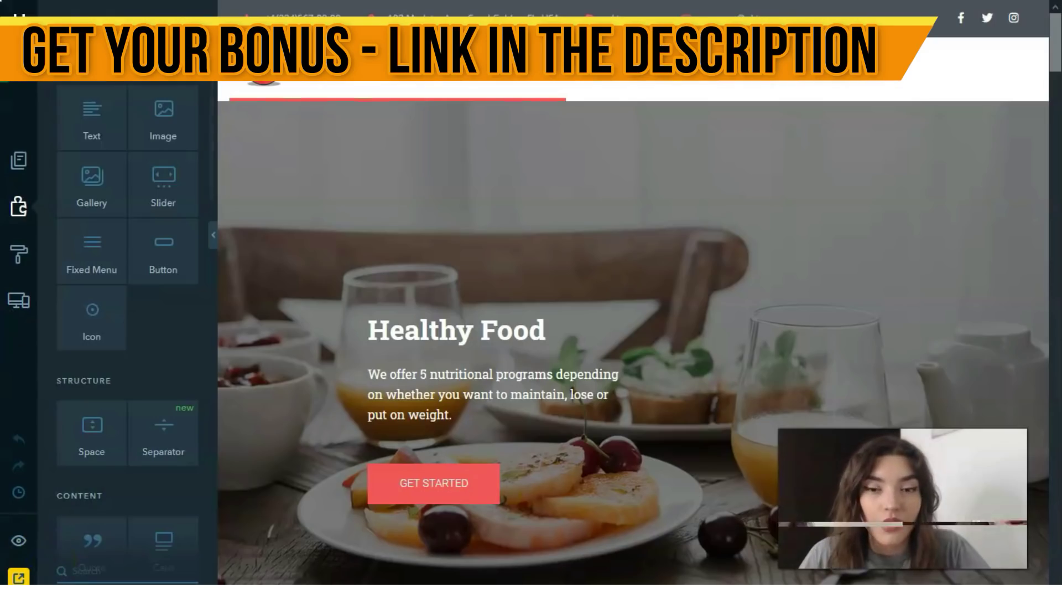
pyautogui.click(20, 163)
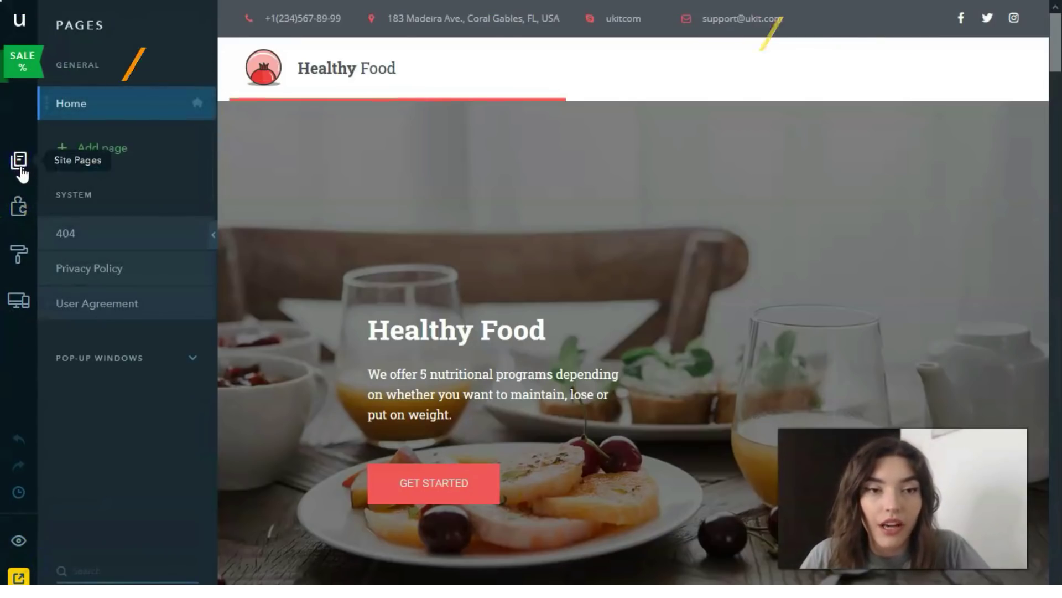
pyautogui.moveTo(66, 113)
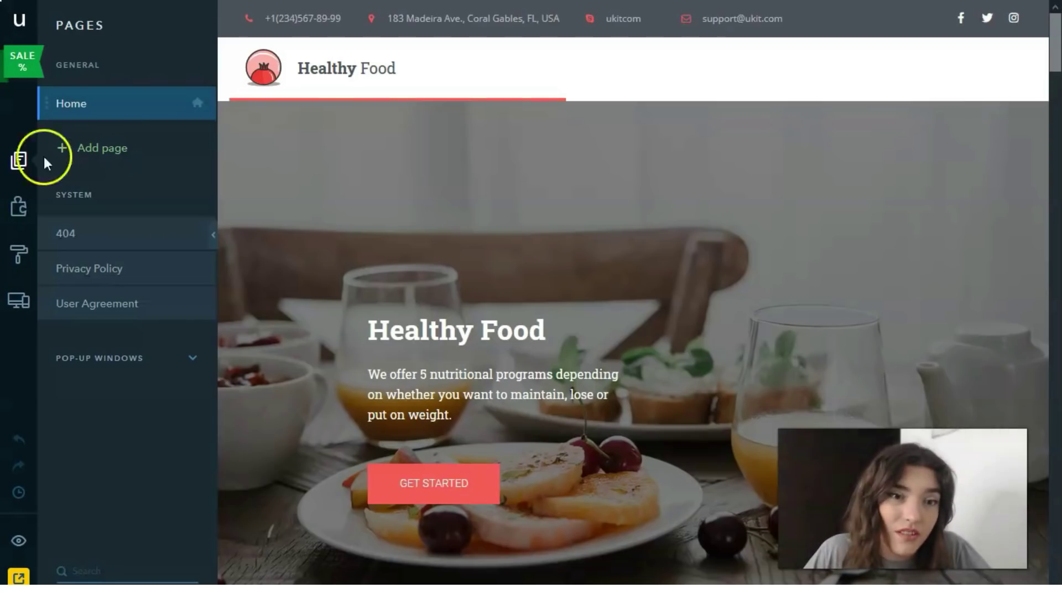
pyautogui.click(19, 206)
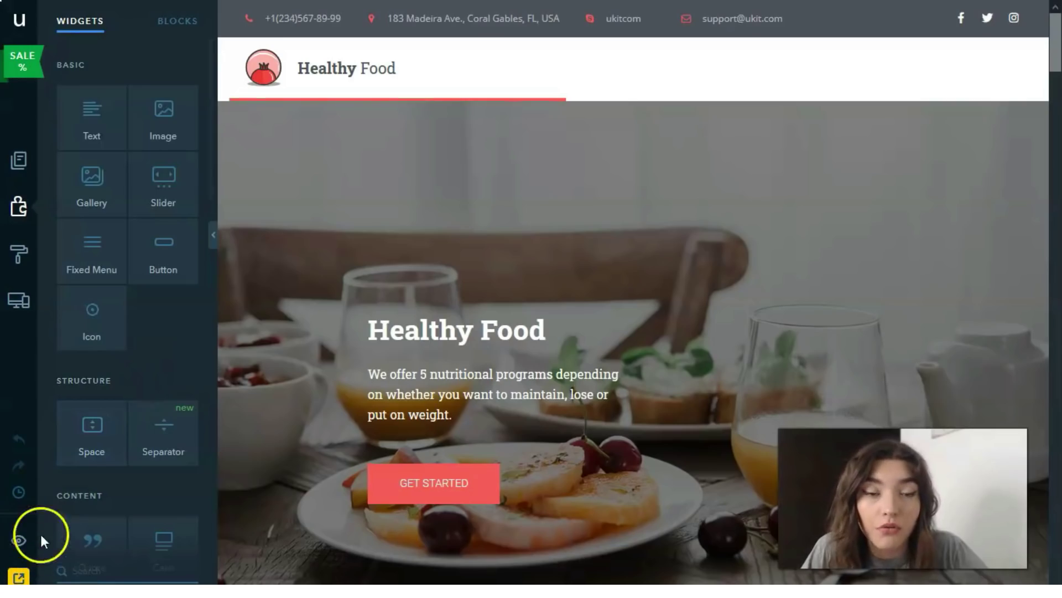
# Add a Gallery widget above the Our Meals heading, look over its images, and remove it
pyautogui.scroll(-6, 457, 213)
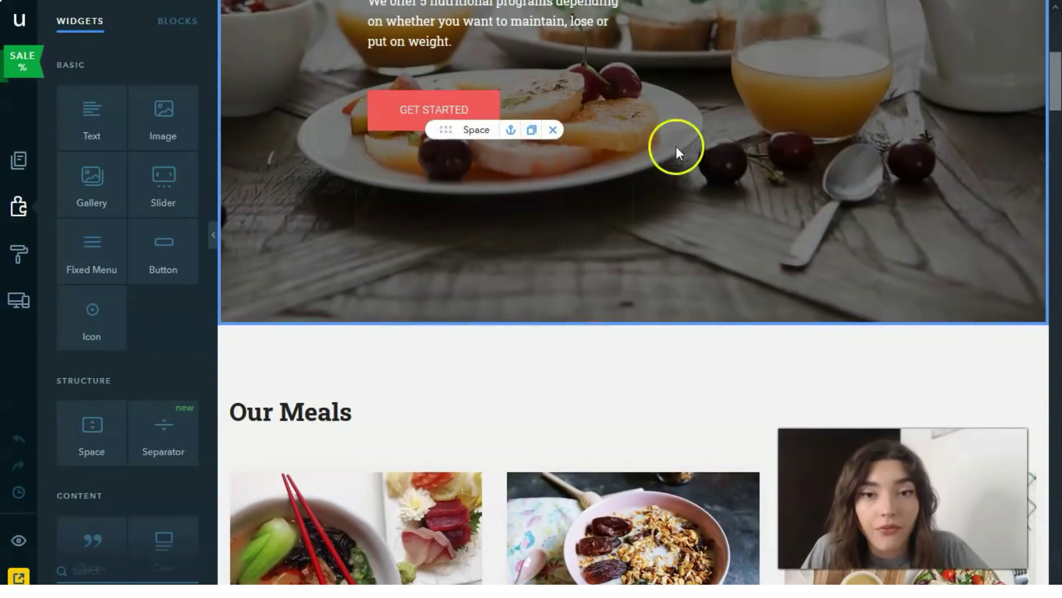
pyautogui.scroll(-6, 755, 204)
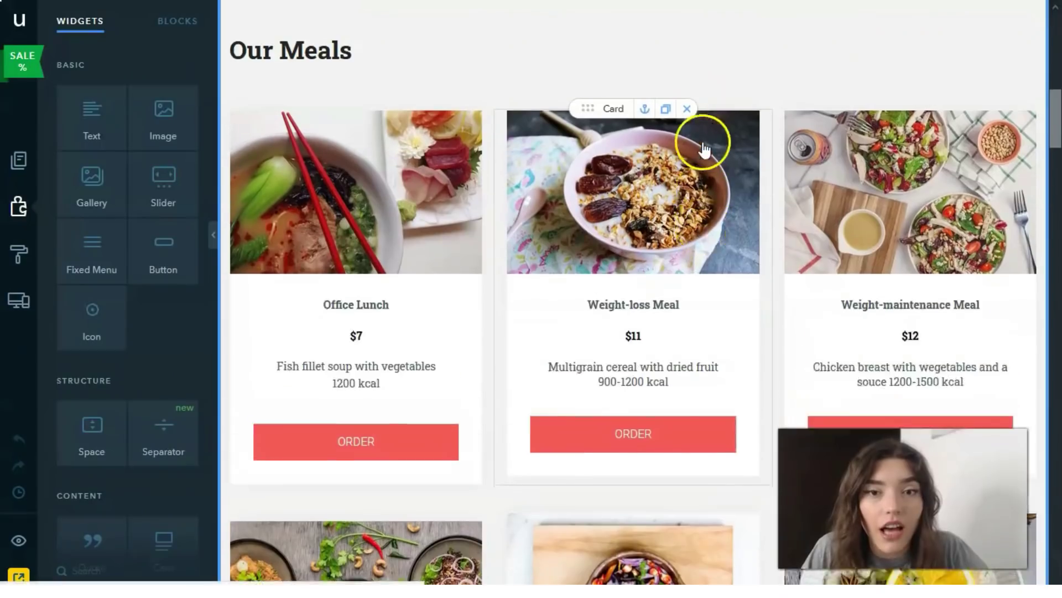
pyautogui.scroll(1, 703, 149)
pyautogui.moveTo(99, 199); pyautogui.dragTo(640, 82)
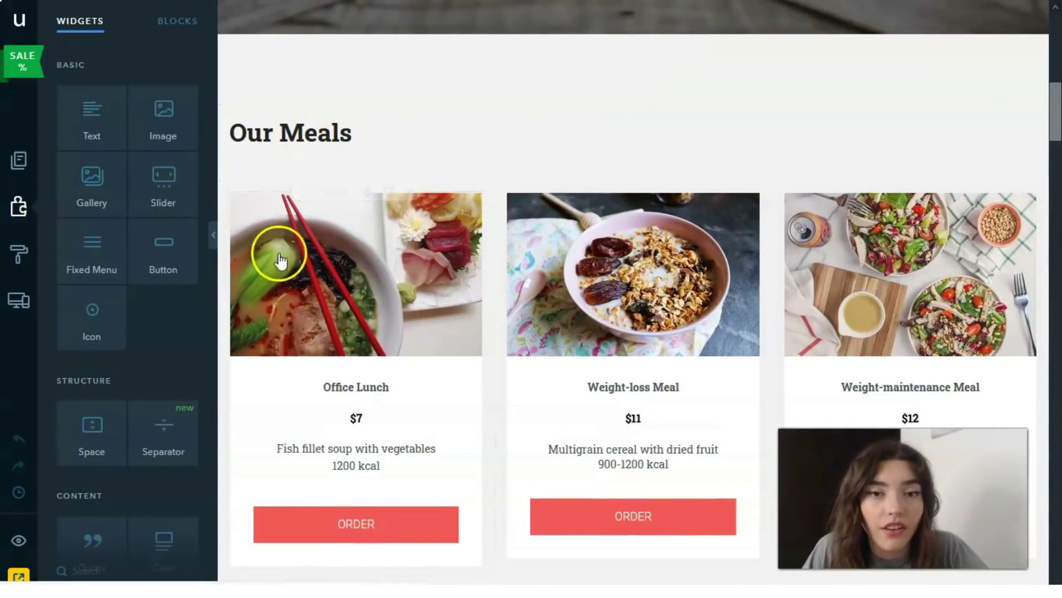
pyautogui.scroll(-7, 565, 161)
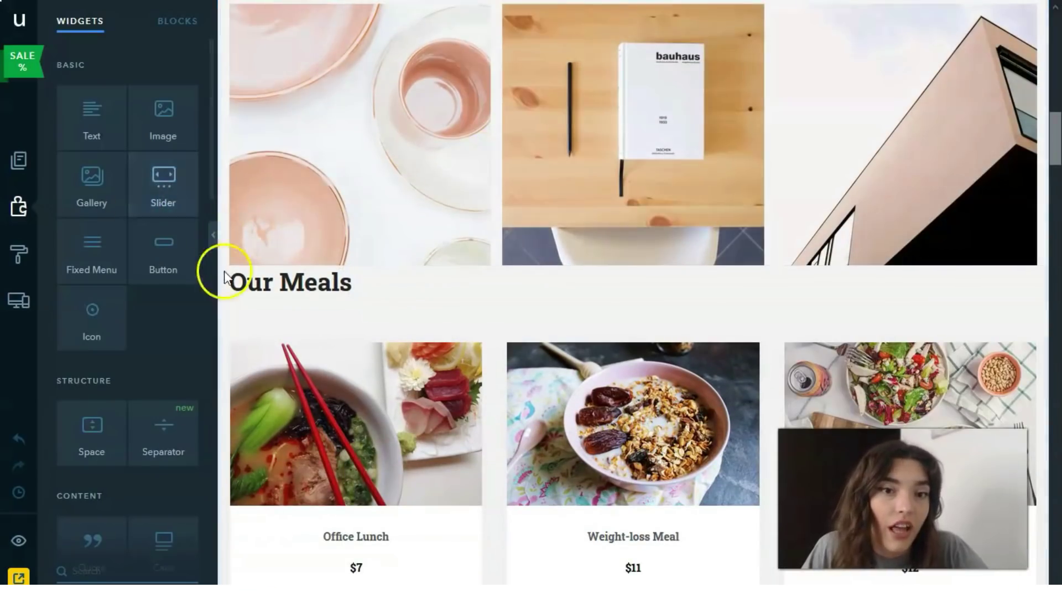
pyautogui.scroll(7, 641, 138)
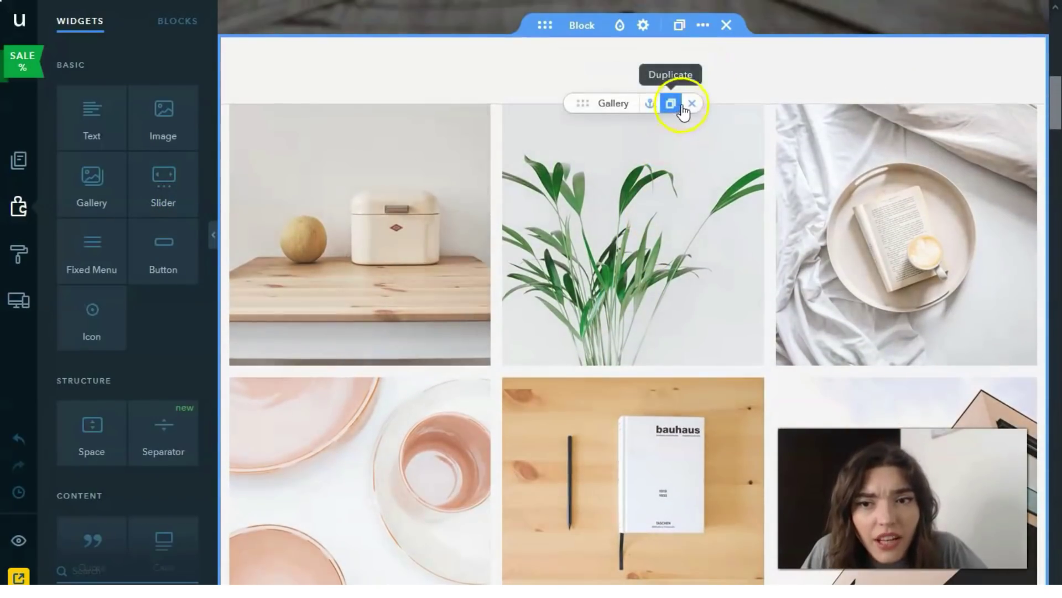
pyautogui.click(692, 103)
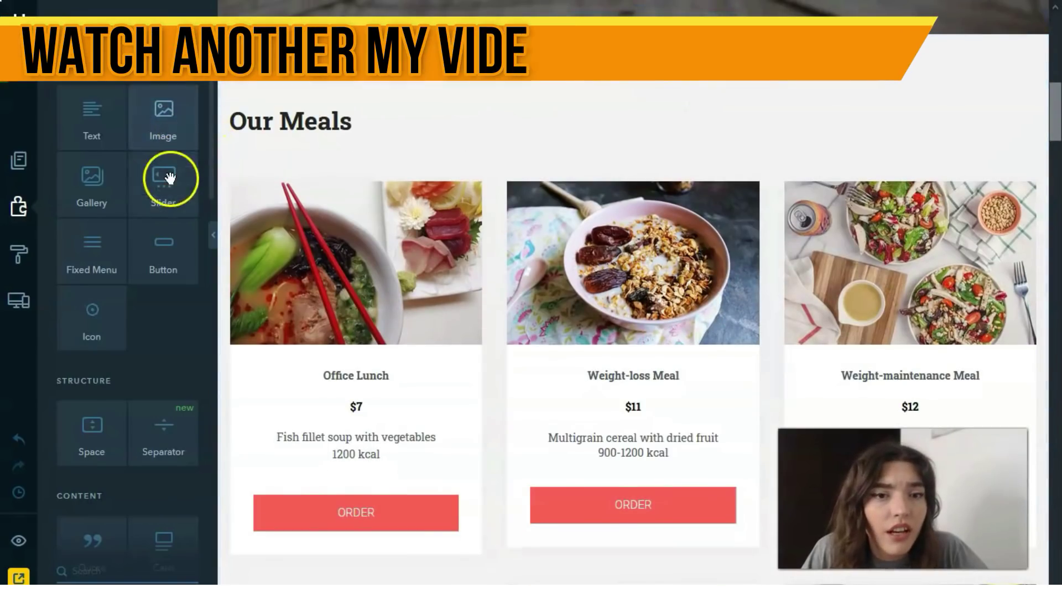
# Insert a Slider widget above the Our Meals heading
pyautogui.moveTo(169, 178); pyautogui.dragTo(576, 119)
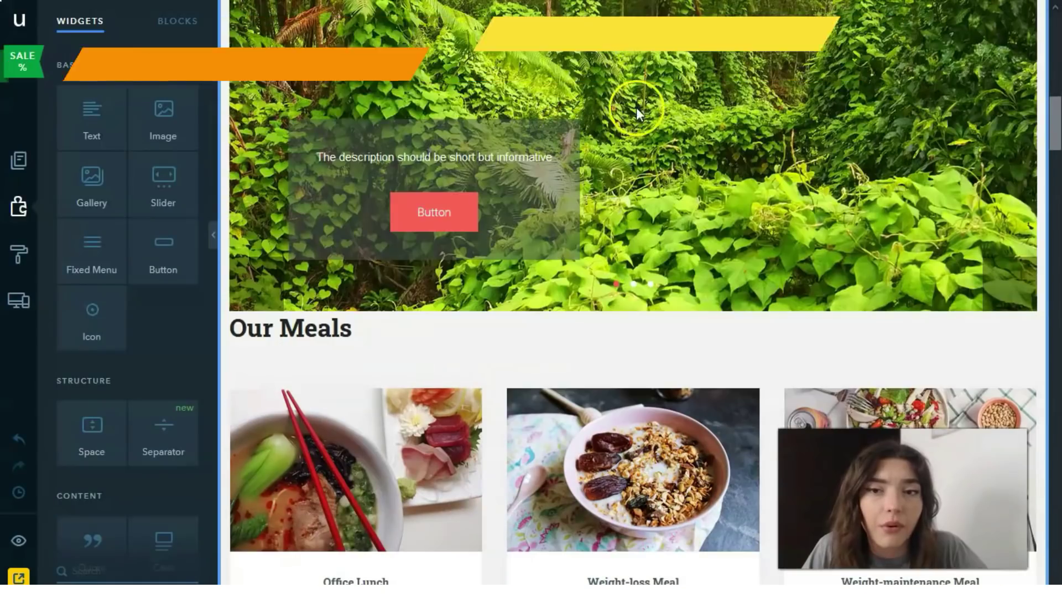
pyautogui.scroll(-1, 102, 137)
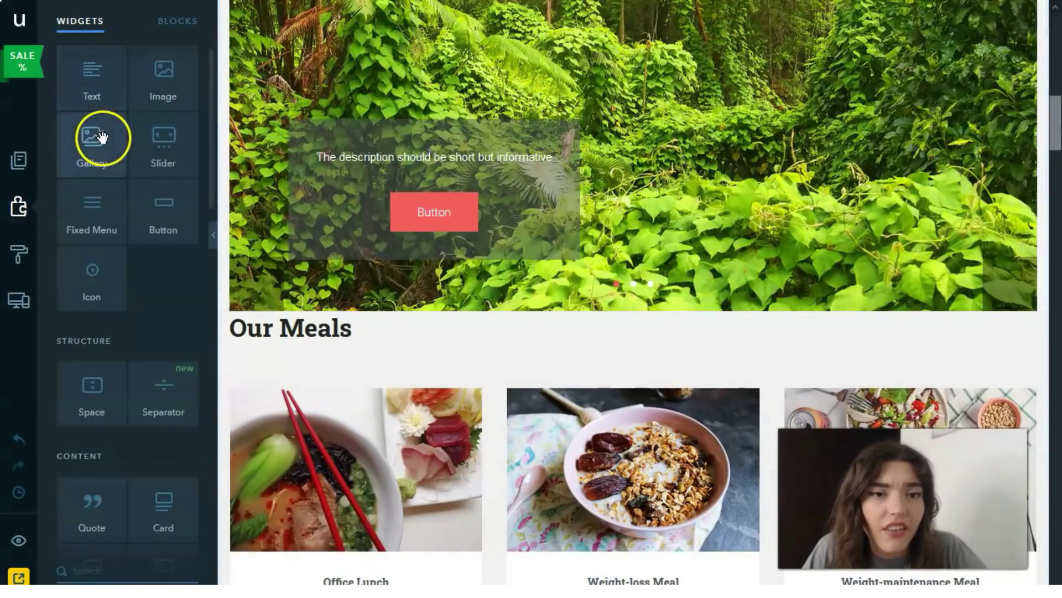
# Place a Button widget between the slider and the Our Meals heading, and delete it after viewing it in the layout
pyautogui.scroll(-2, 104, 138)
pyautogui.moveTo(155, 143); pyautogui.dragTo(669, 164)
pyautogui.scroll(-3, 569, 161)
pyautogui.click(642, 119)
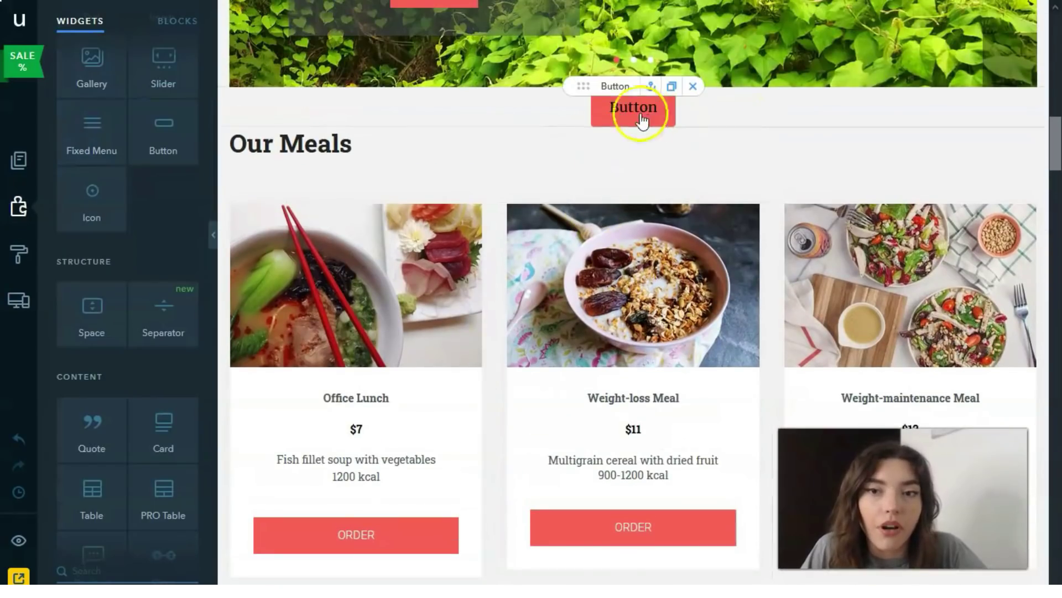
pyautogui.scroll(-4, 581, 95)
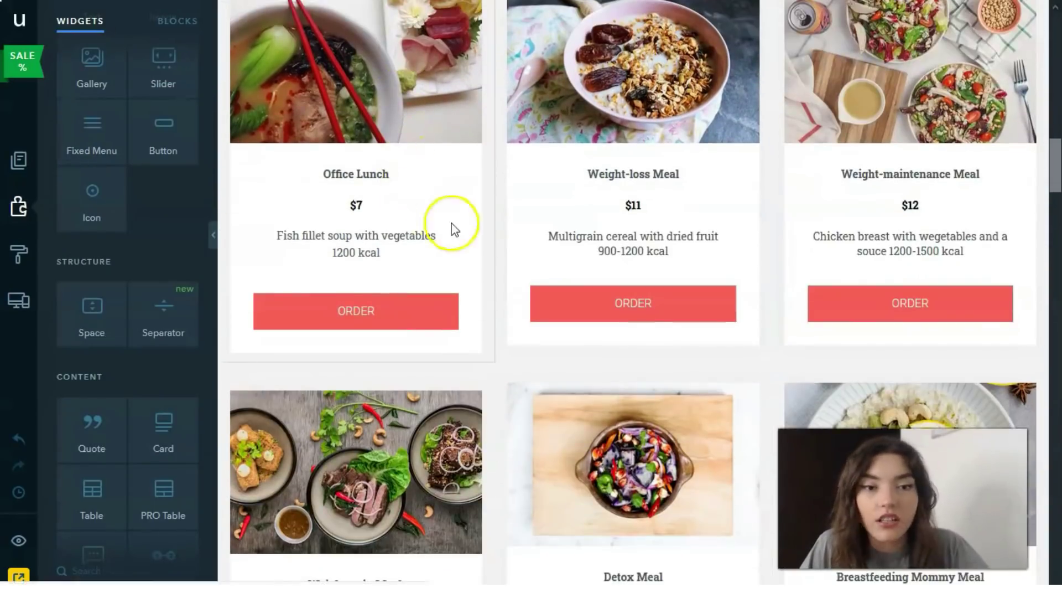
pyautogui.scroll(-2, 431, 241)
pyautogui.scroll(6, 443, 232)
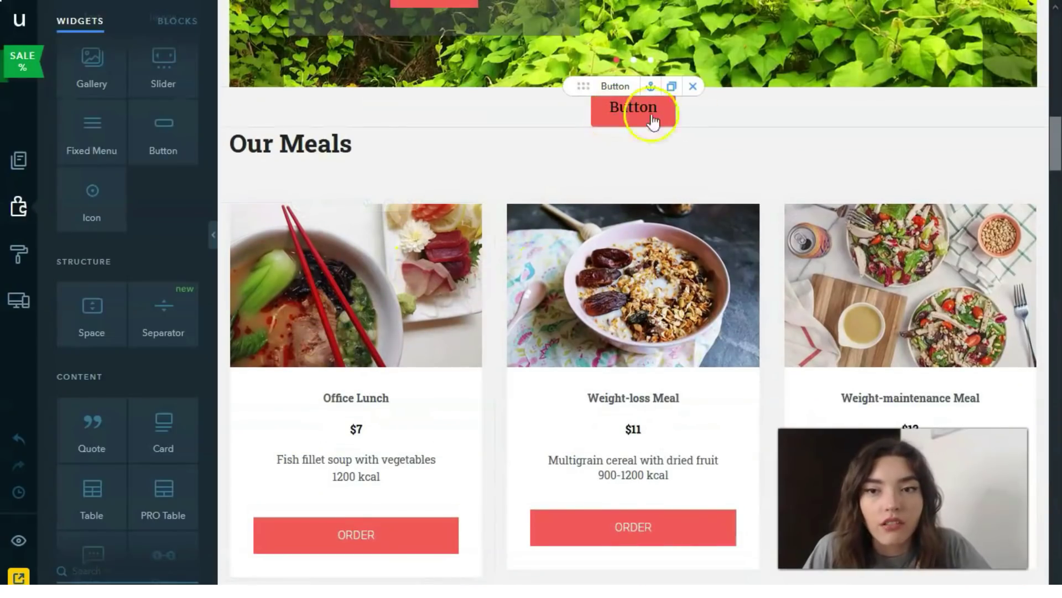
pyautogui.click(693, 86)
# Add a Quote widget between the slider and the Our Meals heading, and view it with the meal cards below
pyautogui.moveTo(92, 431); pyautogui.dragTo(609, 110)
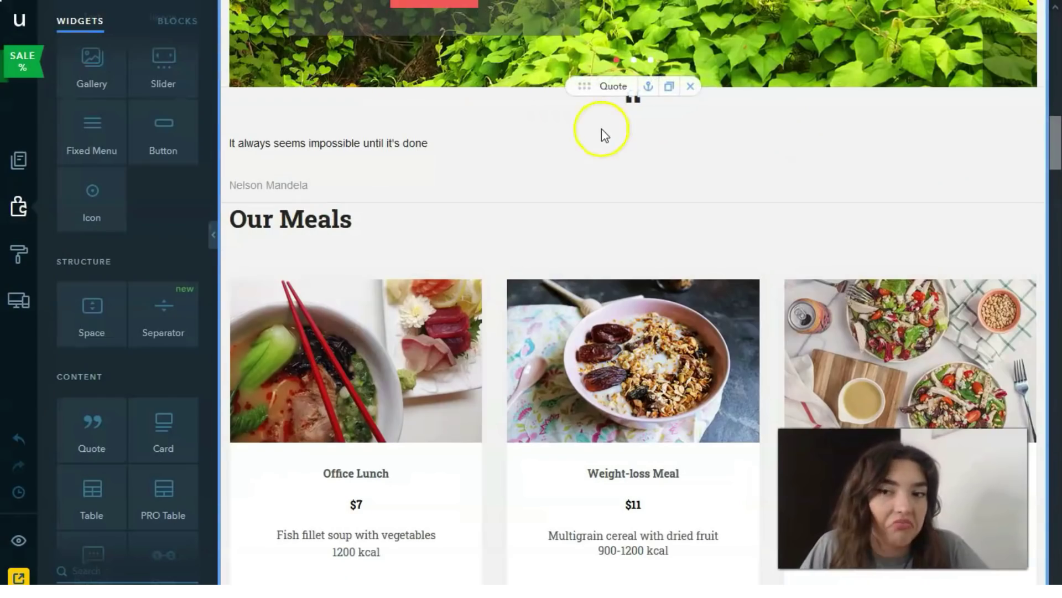
pyautogui.scroll(-6, 304, 296)
pyautogui.scroll(3, 284, 321)
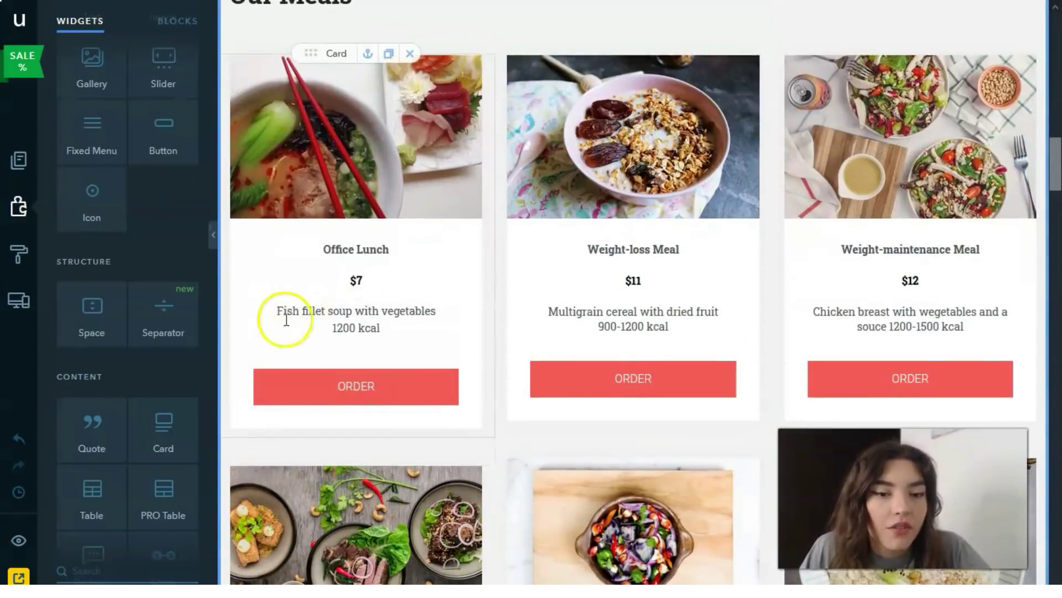
# Look through the available widgets in the content, media and contact groups
pyautogui.scroll(-2, 279, 349)
pyautogui.scroll(-2, 278, 350)
pyautogui.scroll(-3, 177, 382)
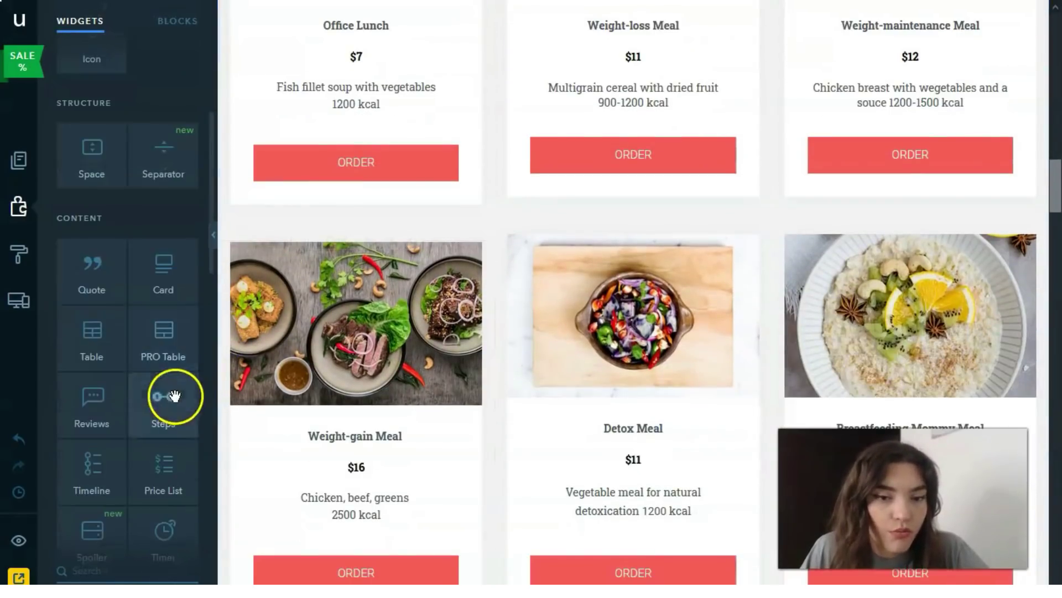
pyautogui.scroll(-2, 205, 376)
pyautogui.scroll(-4, 203, 384)
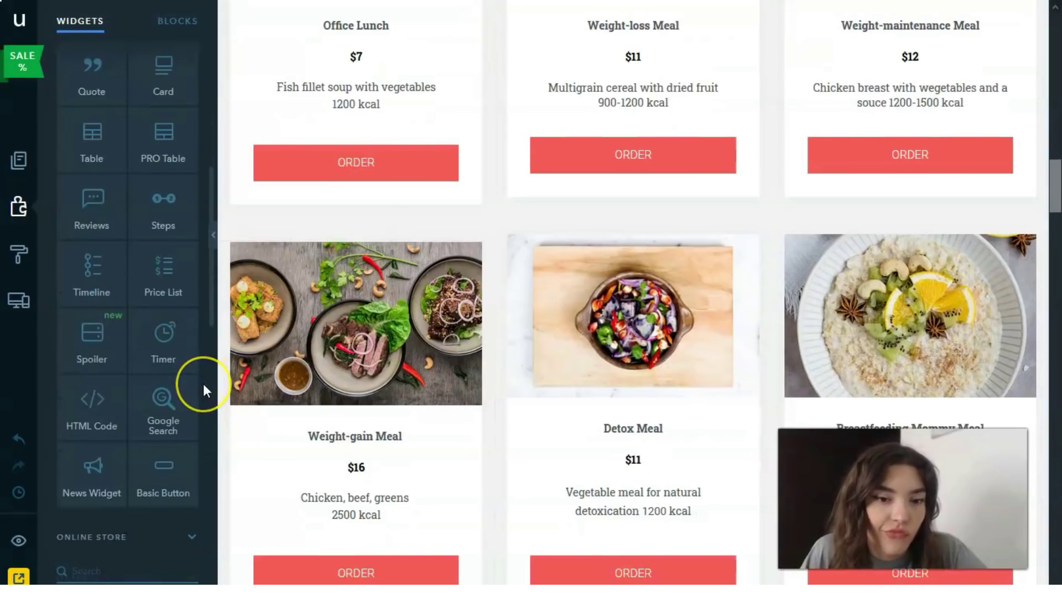
pyautogui.scroll(-2, 203, 382)
pyautogui.scroll(-3, 201, 381)
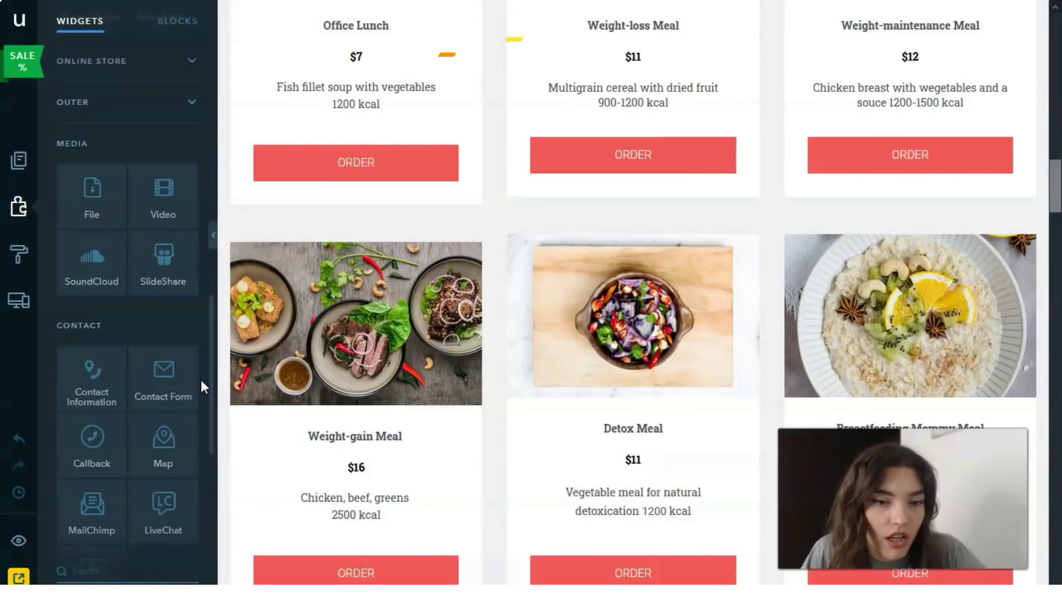
pyautogui.scroll(-1, 200, 371)
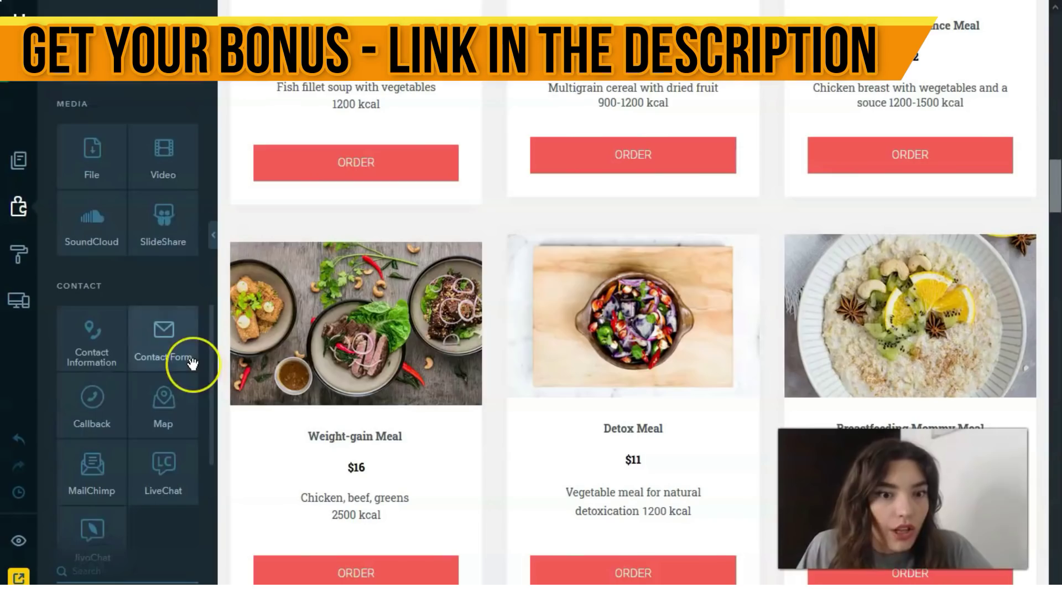
# Add an Instagram widget between the quote and the Our Meals heading, and view it in the page layout
pyautogui.scroll(-1, 191, 362)
pyautogui.scroll(-4, 191, 363)
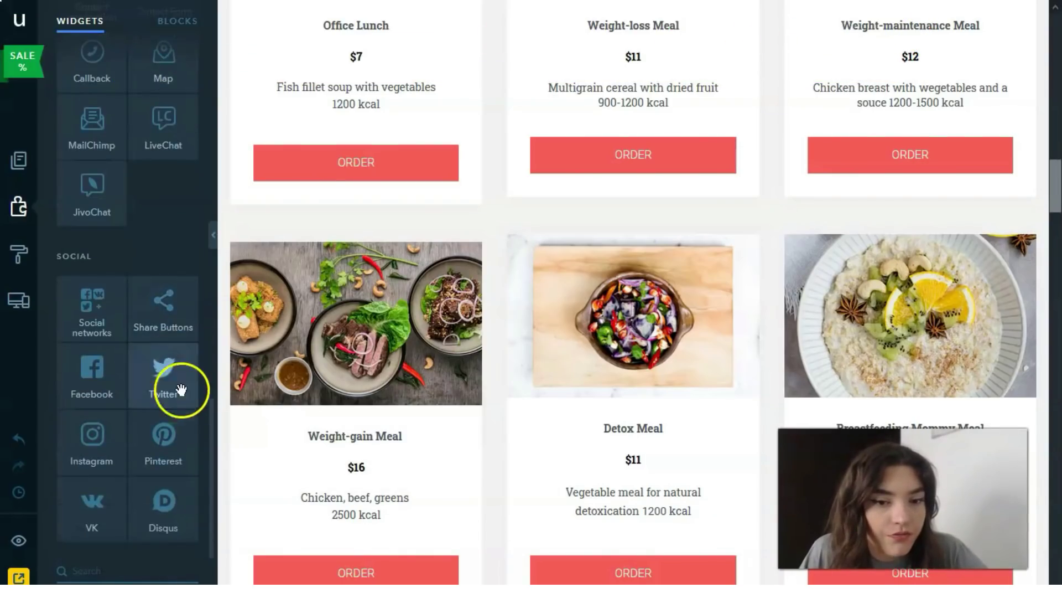
pyautogui.scroll(5, 114, 403)
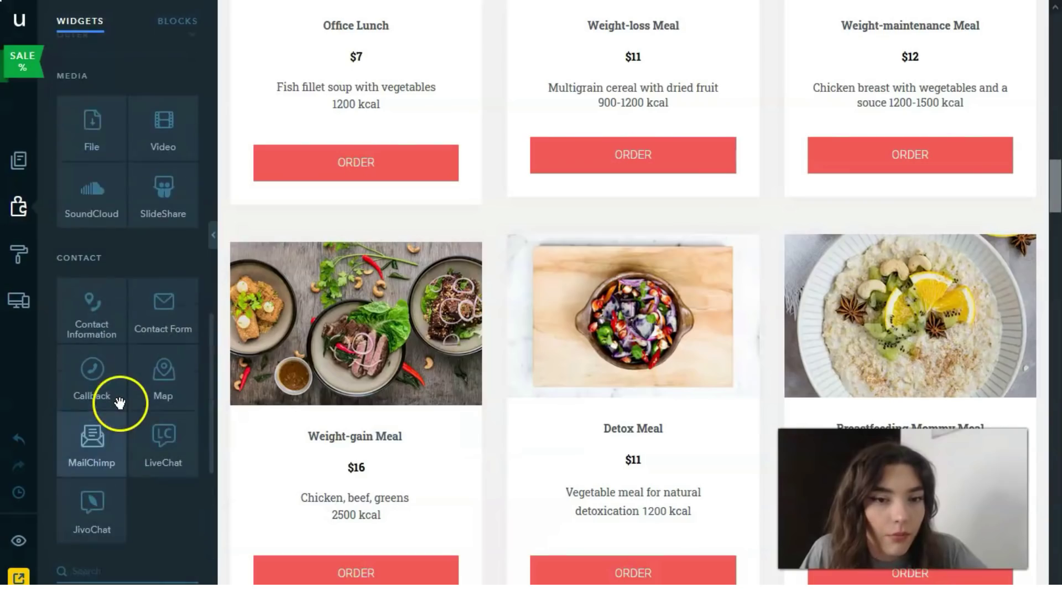
pyautogui.scroll(-5, 111, 408)
pyautogui.moveTo(106, 439); pyautogui.dragTo(624, 199)
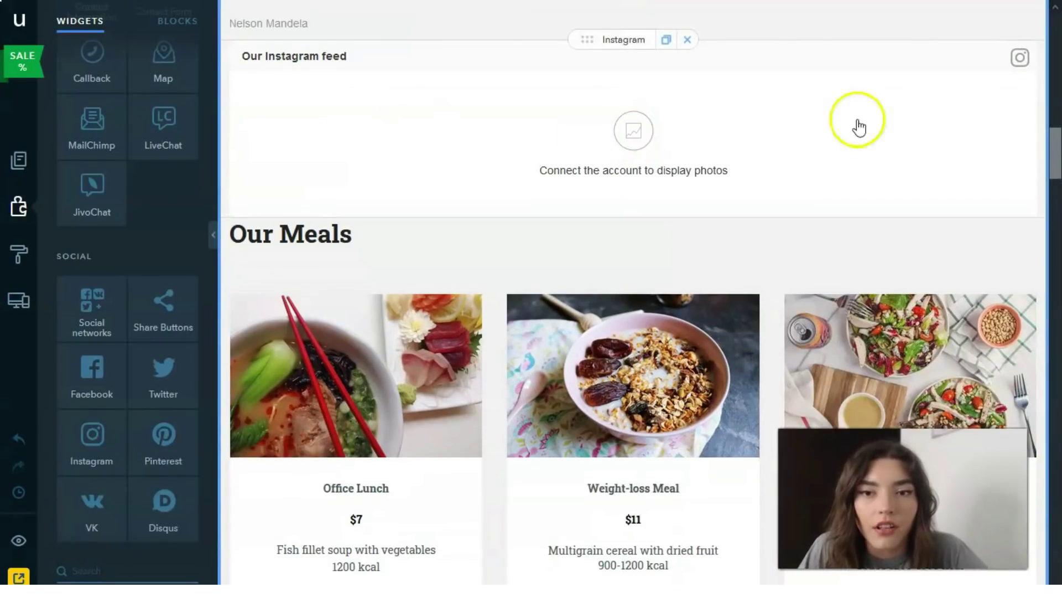
pyautogui.scroll(-2, 758, 143)
pyautogui.scroll(3, 728, 161)
pyautogui.scroll(-3, 721, 154)
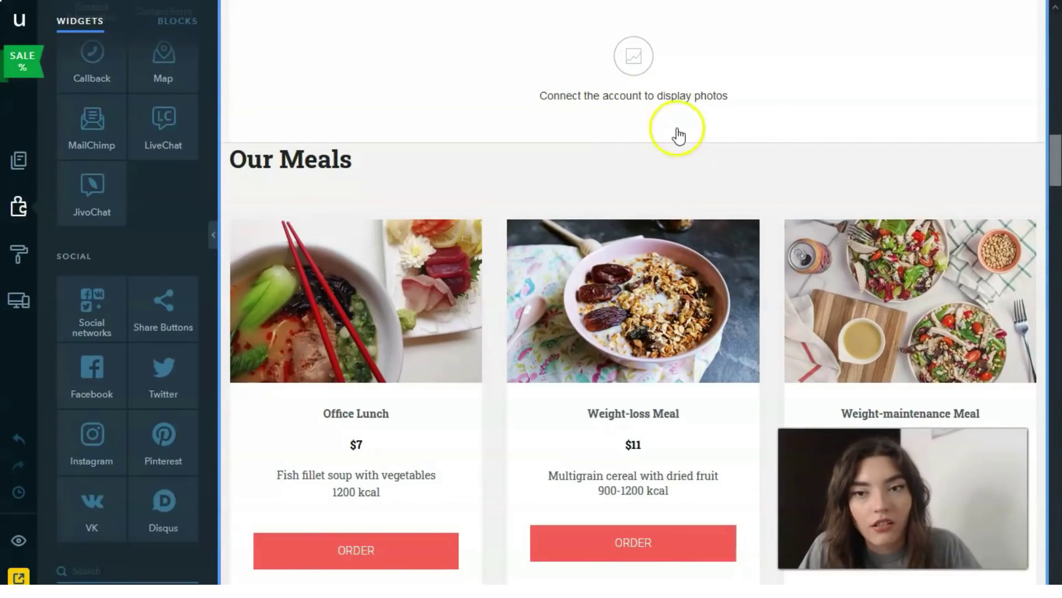
pyautogui.moveTo(648, 157)
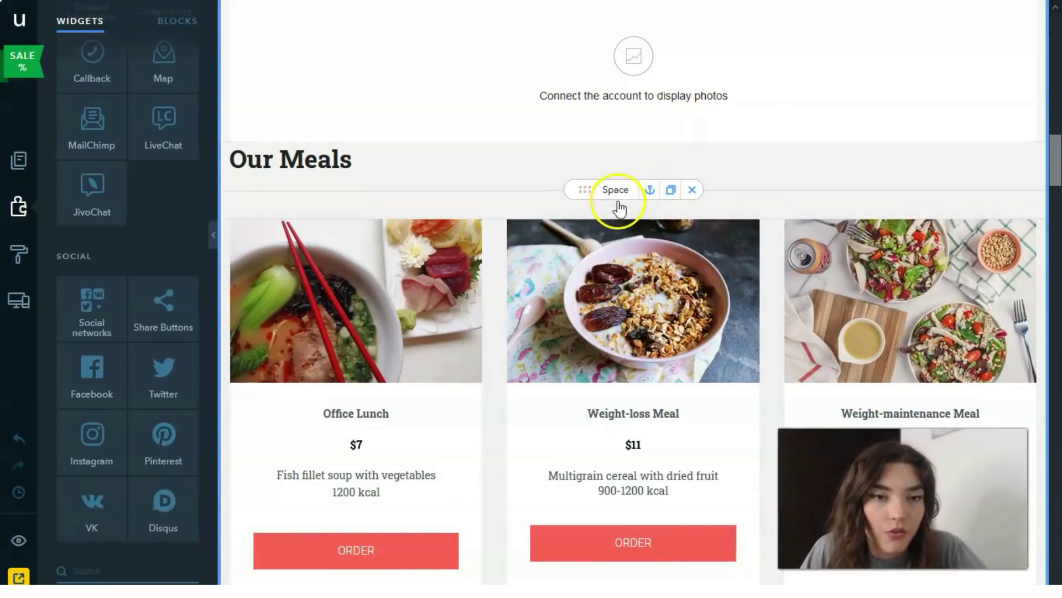
pyautogui.scroll(5, 617, 207)
pyautogui.scroll(-2, 624, 224)
pyautogui.scroll(5, 620, 237)
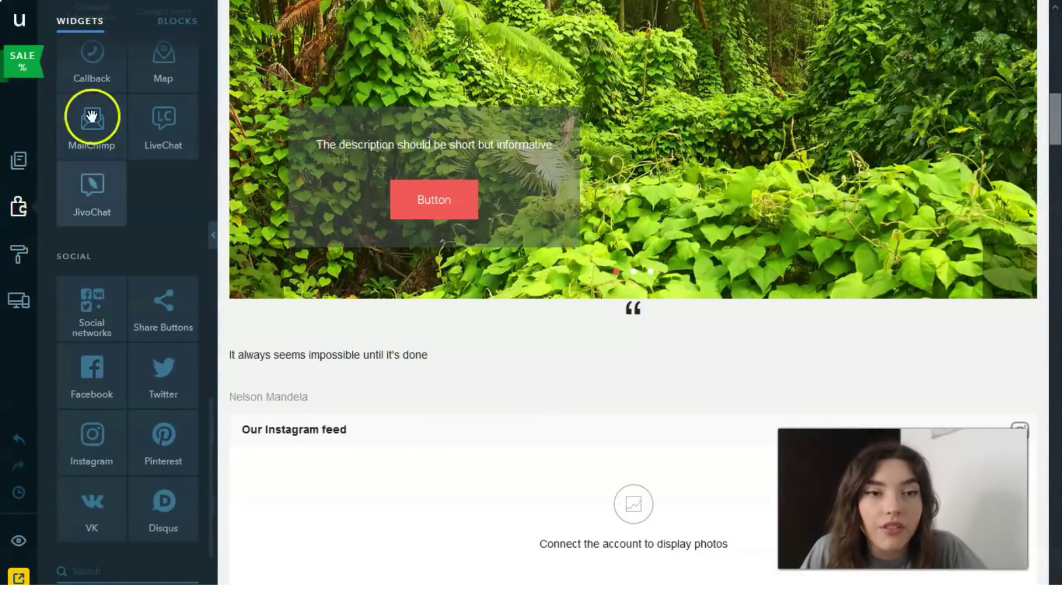
# Look through the ready-made title and content blocks, and the basic, structure and content widgets
pyautogui.scroll(10, 130, 217)
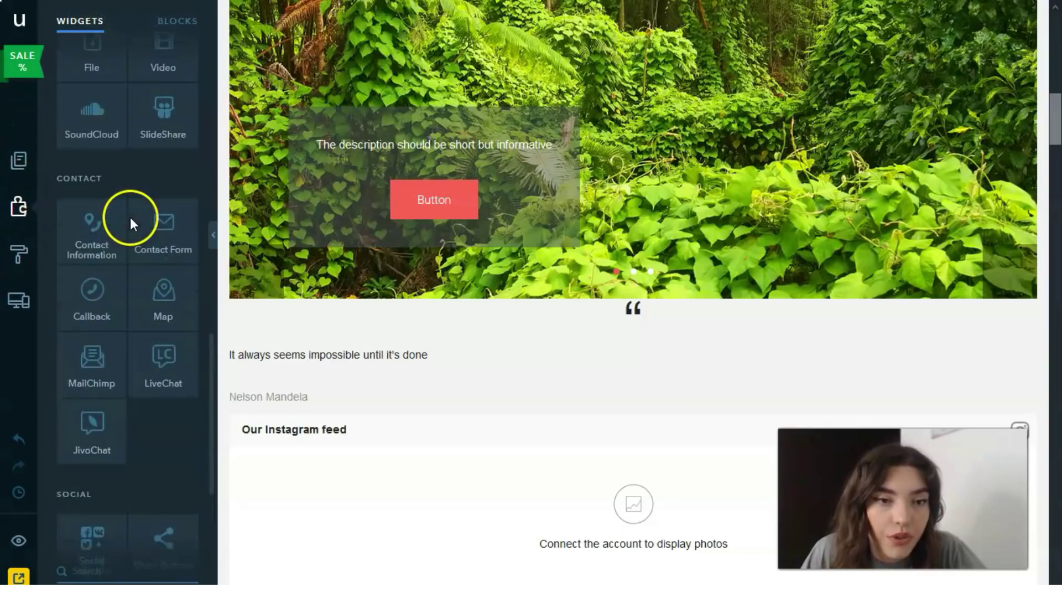
pyautogui.scroll(15, 131, 218)
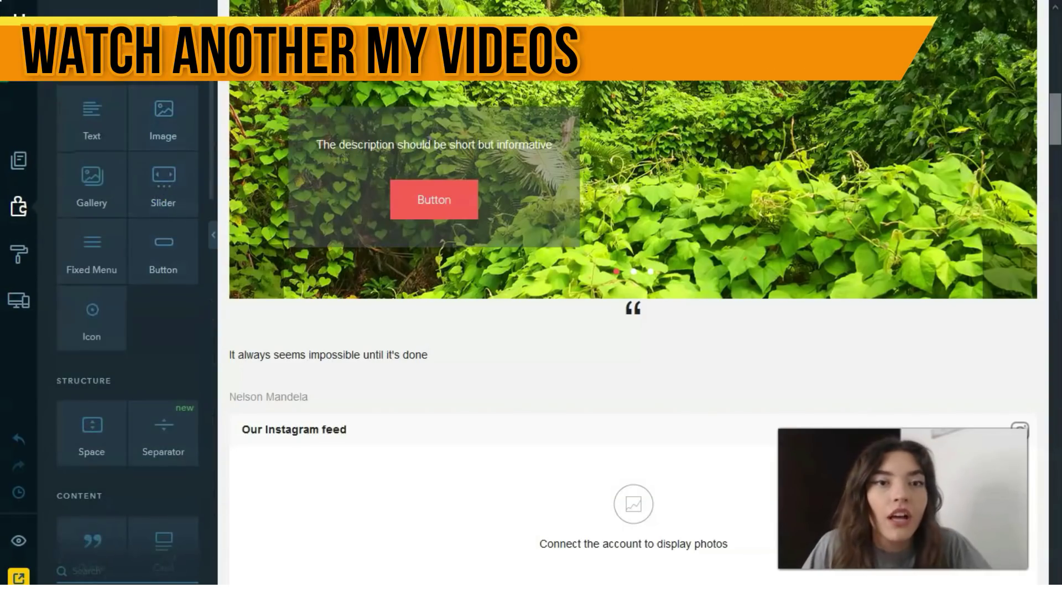
pyautogui.click(177, 20)
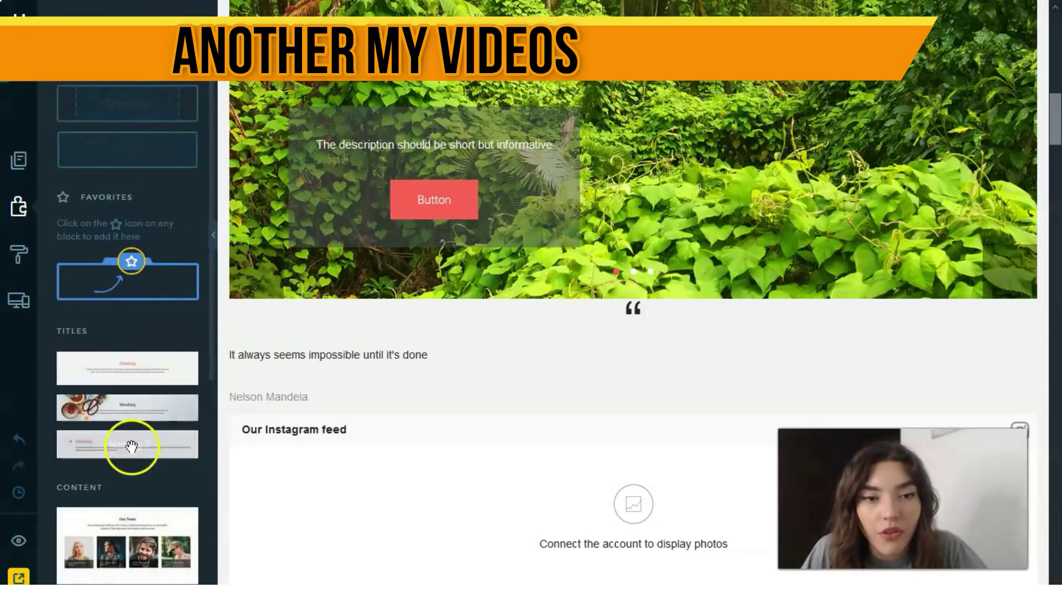
pyautogui.scroll(-5, 145, 387)
pyautogui.scroll(6, 147, 387)
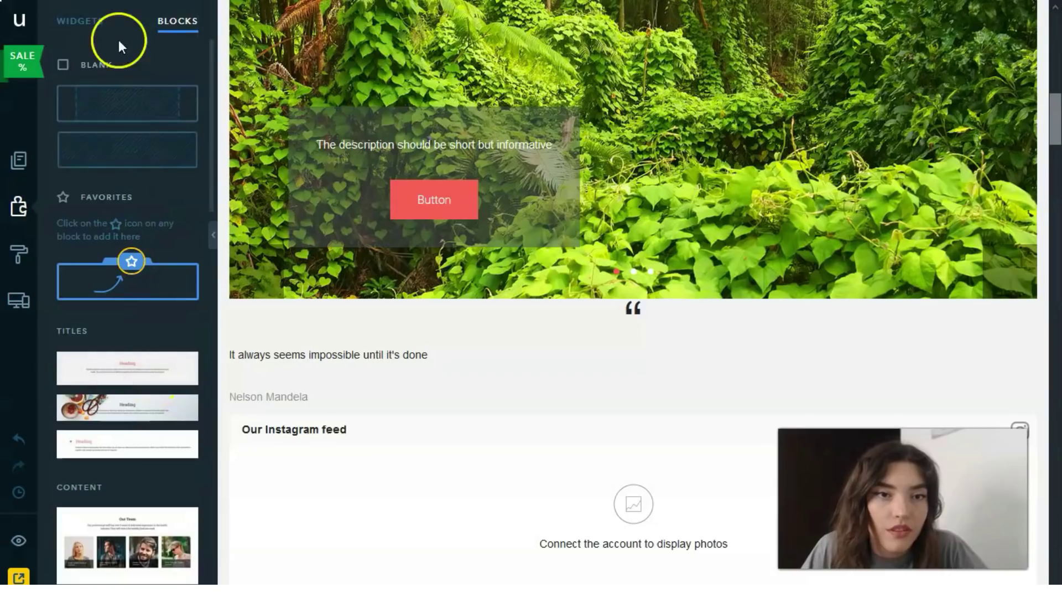
pyautogui.click(105, 24)
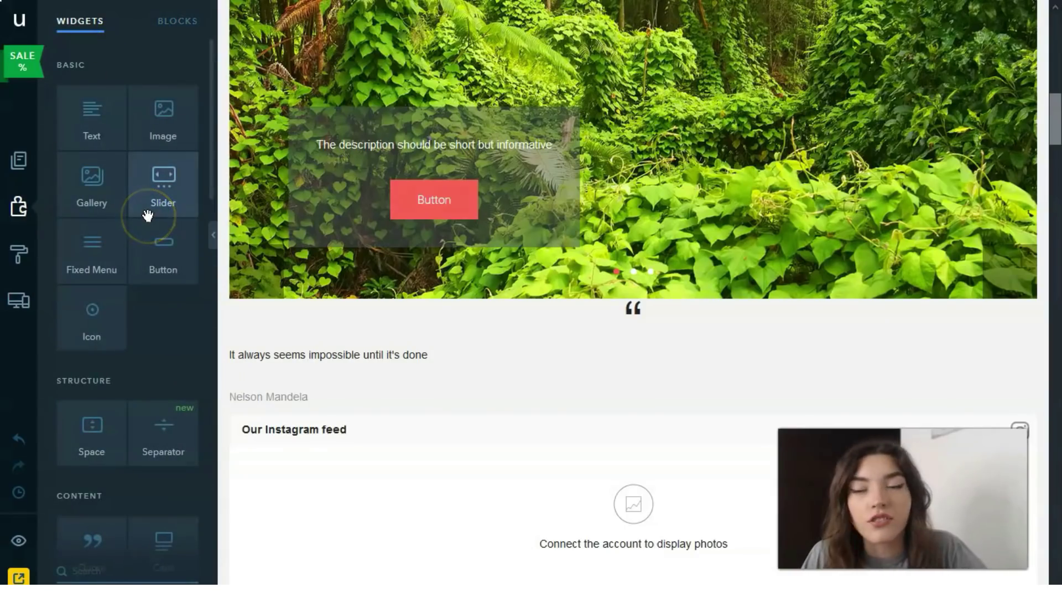
pyautogui.moveTo(148, 216)
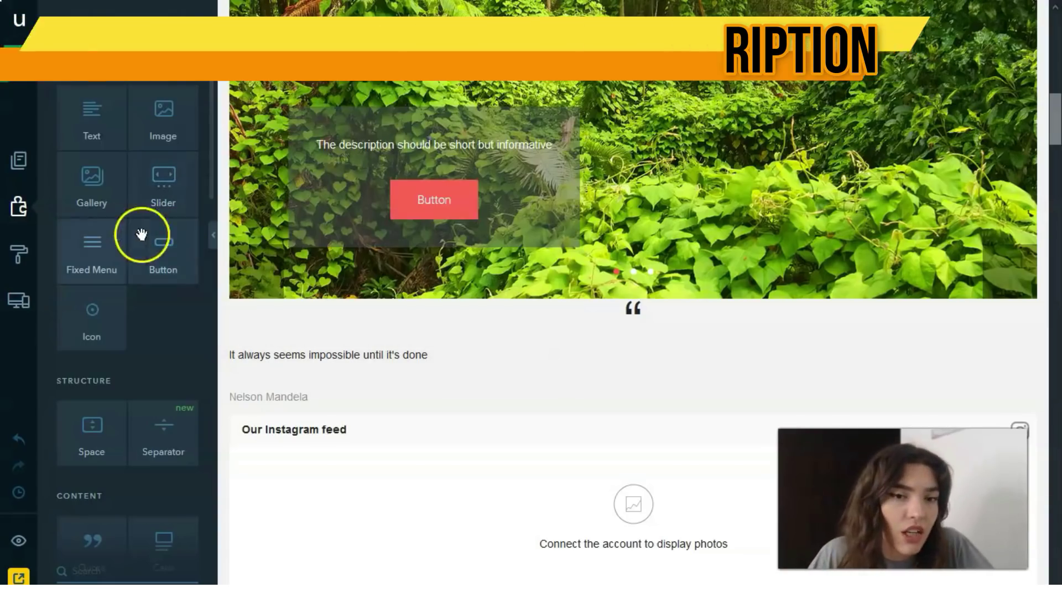
pyautogui.scroll(-5, 138, 422)
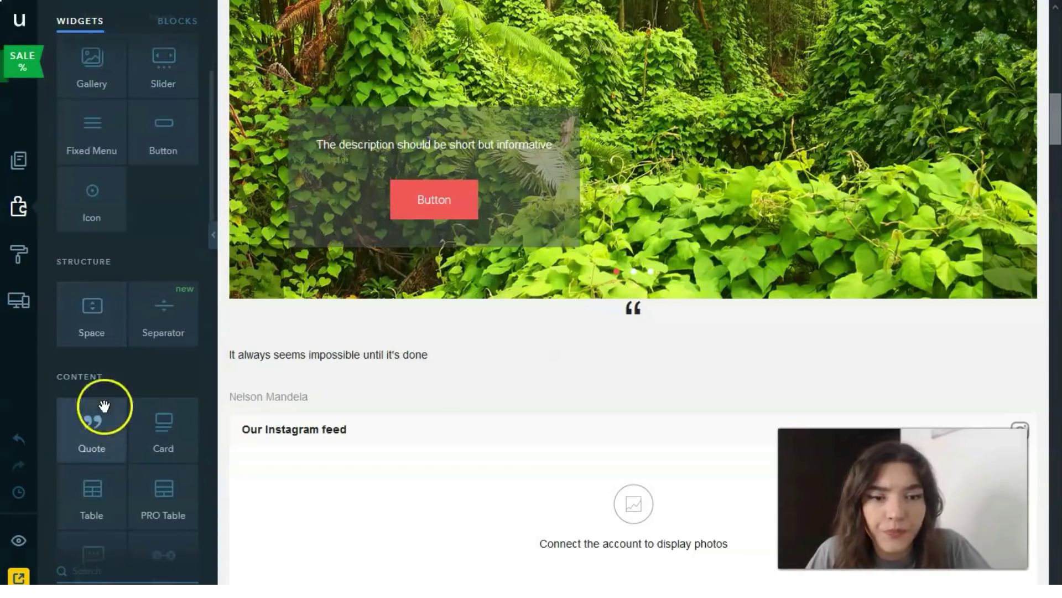
pyautogui.scroll(-1, 137, 346)
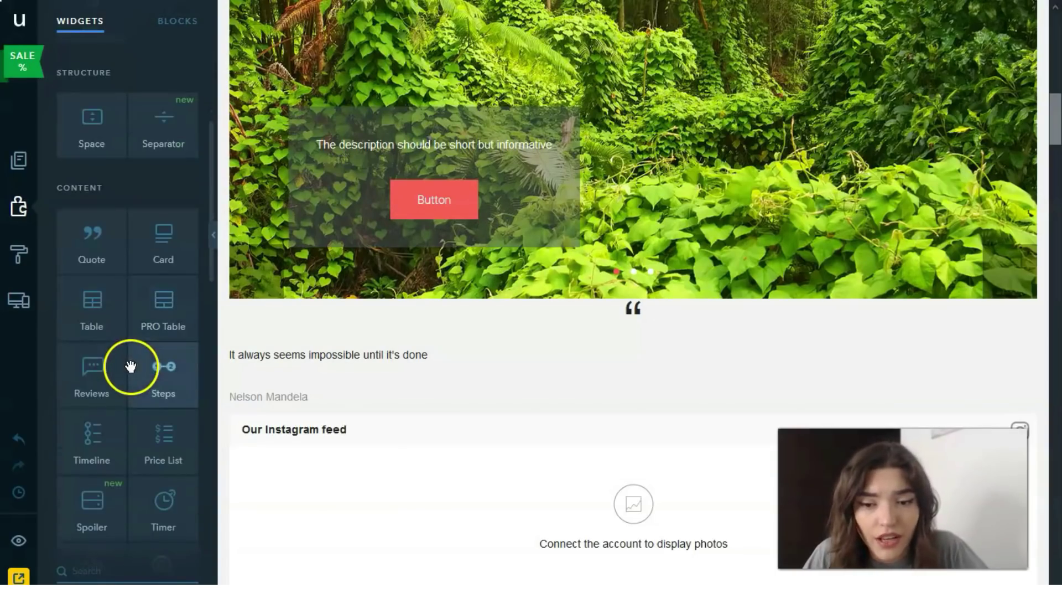
pyautogui.scroll(-7, 127, 371)
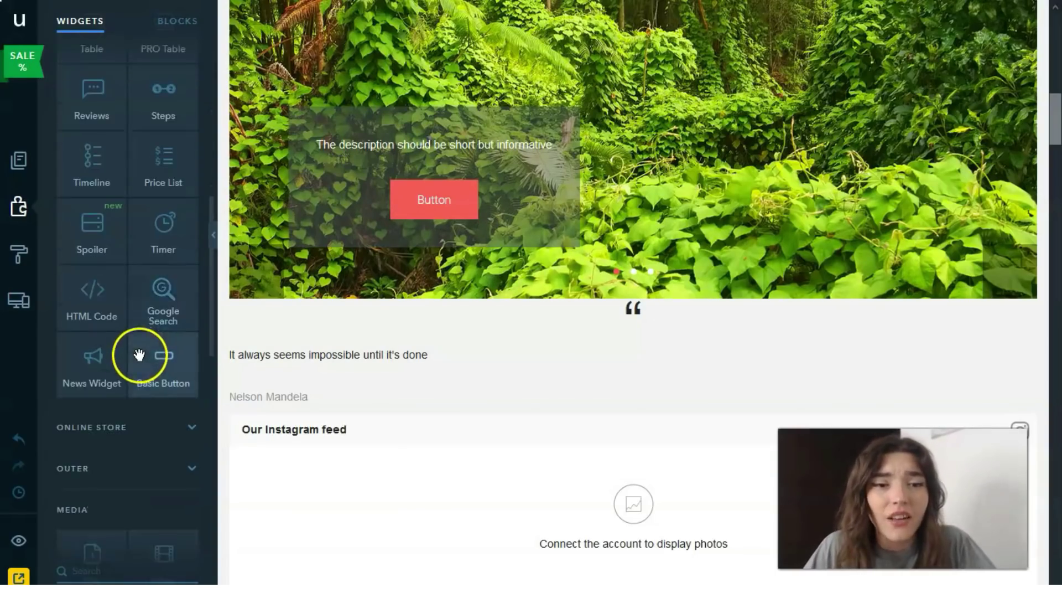
pyautogui.moveTo(151, 309)
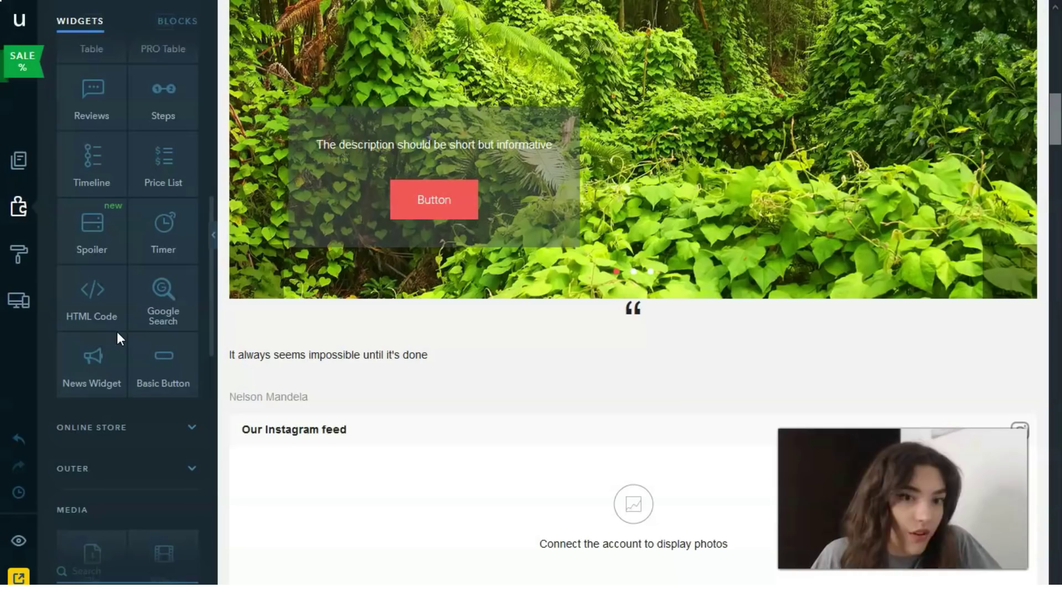
# Check the colour scheme and site background options in the design settings, and apply the Default font pair
pyautogui.click(19, 264)
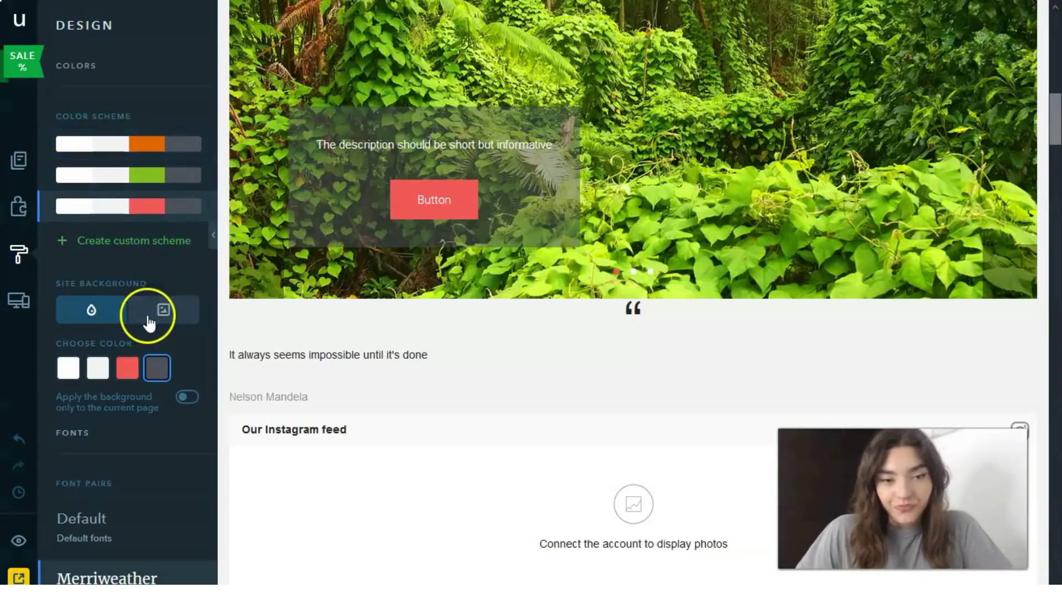
pyautogui.click(179, 319)
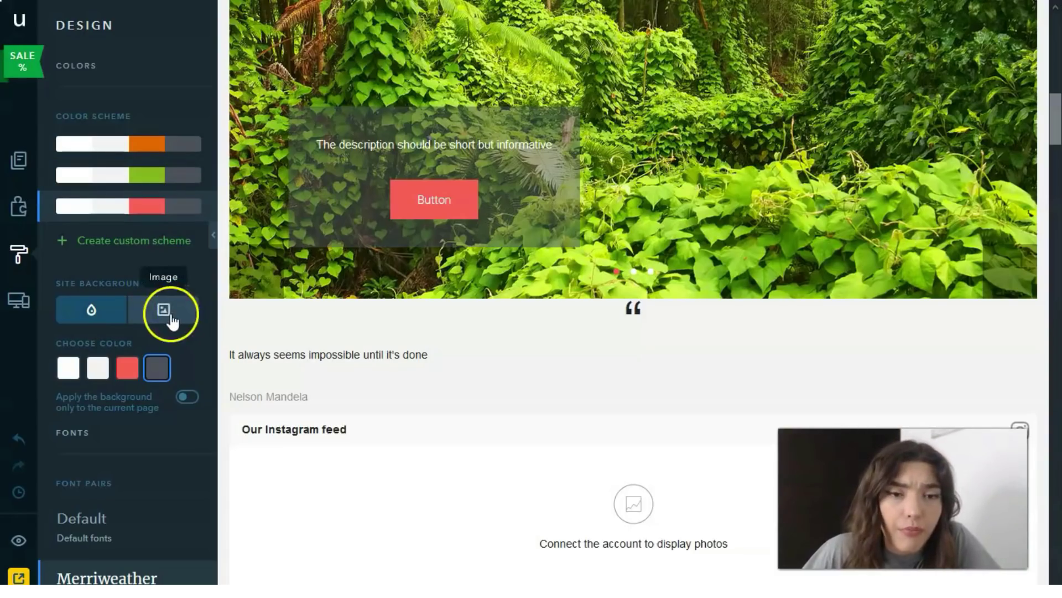
pyautogui.click(105, 311)
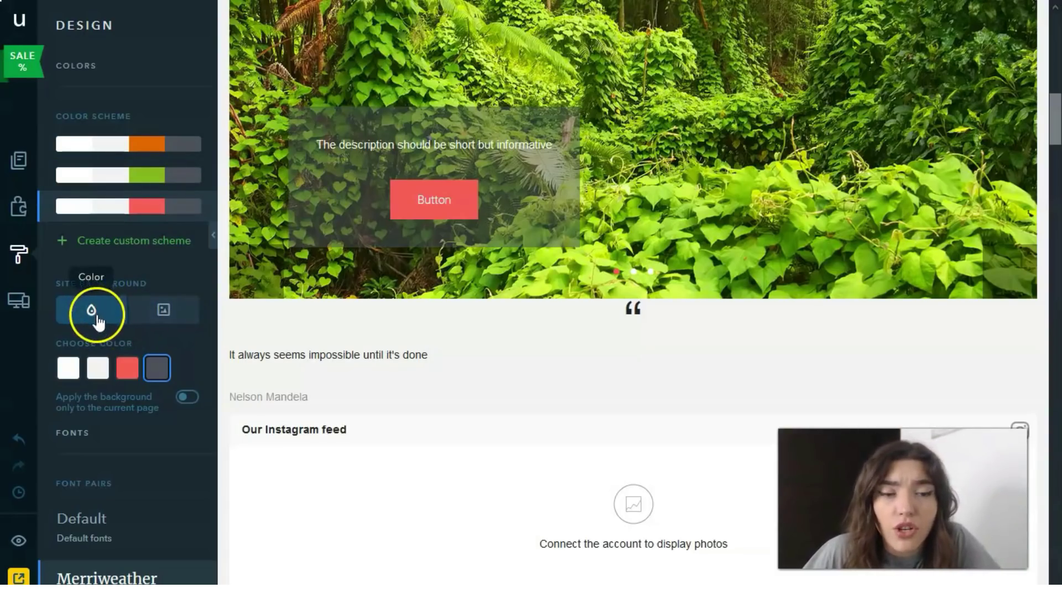
pyautogui.scroll(-4, 111, 318)
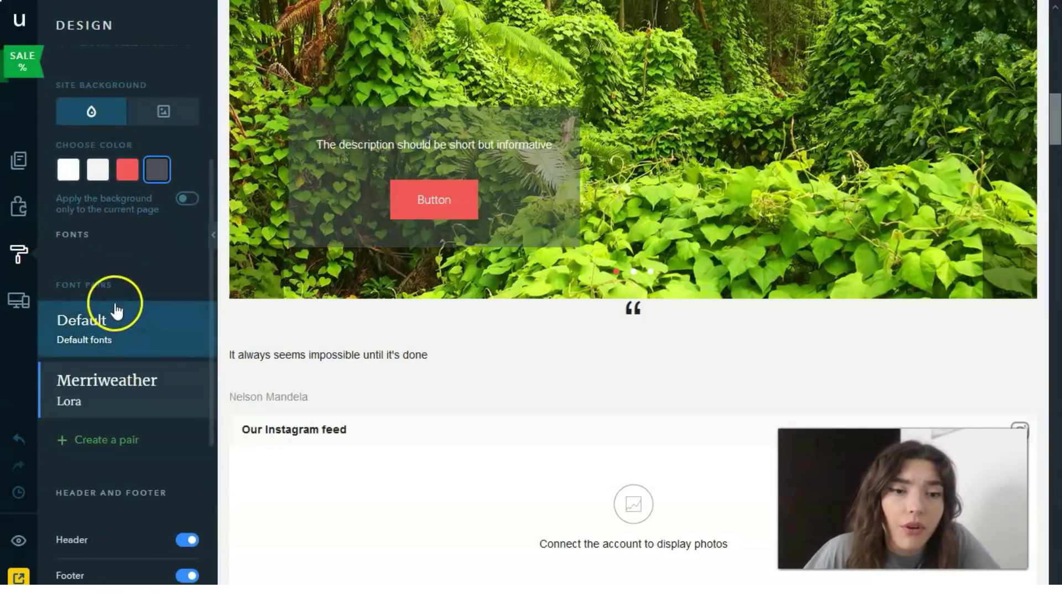
pyautogui.click(117, 320)
pyautogui.scroll(-3, 117, 323)
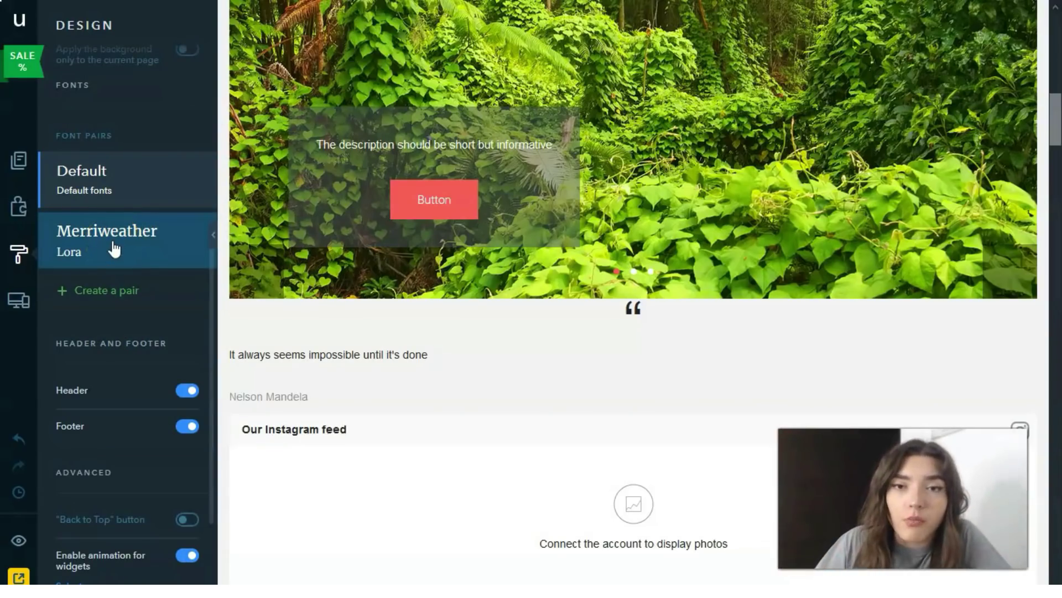
pyautogui.click(109, 288)
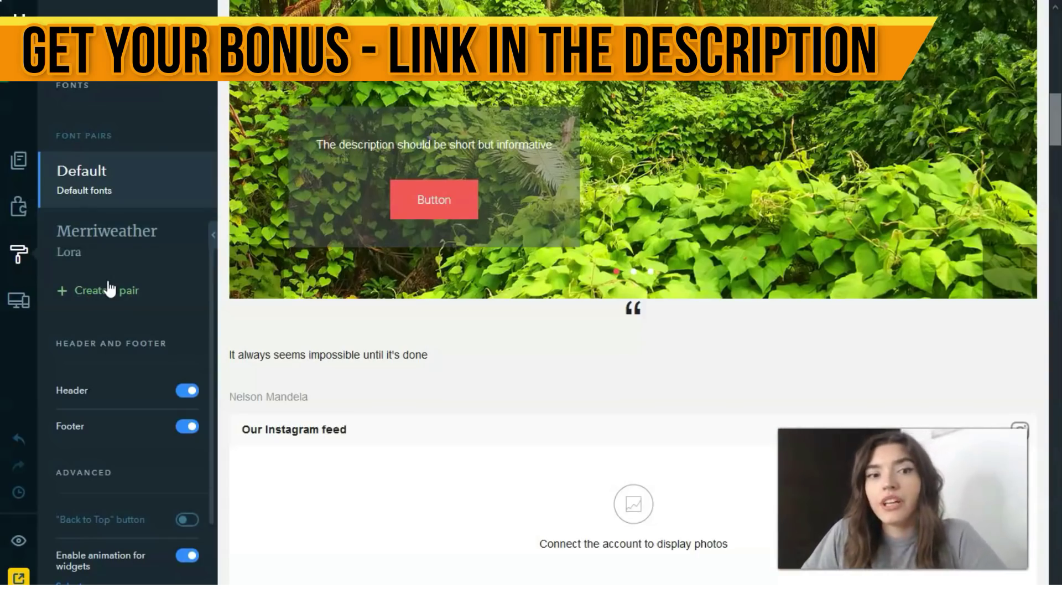
pyautogui.click(126, 266)
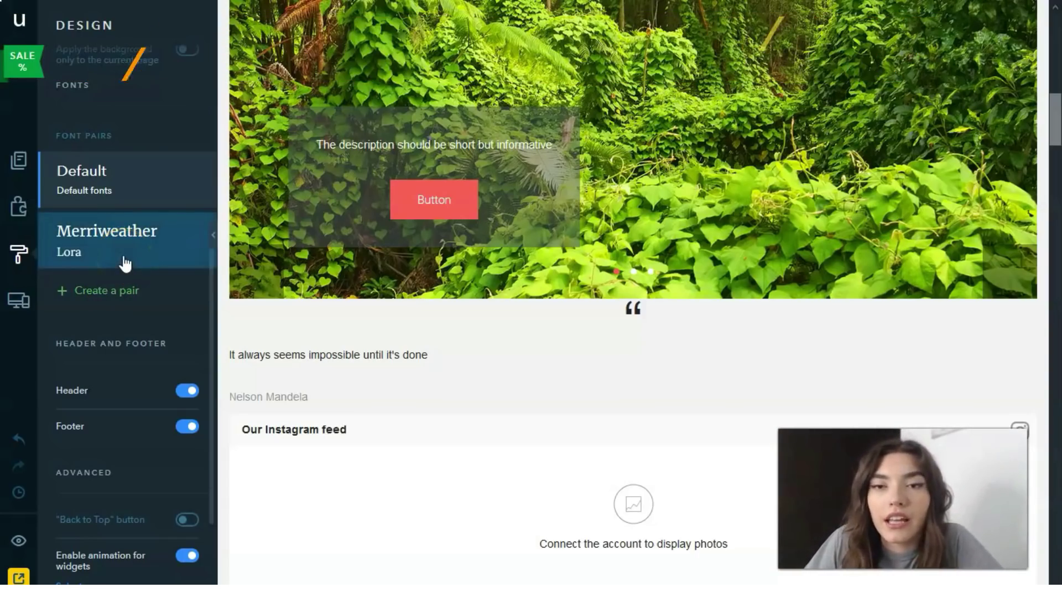
pyautogui.click(120, 259)
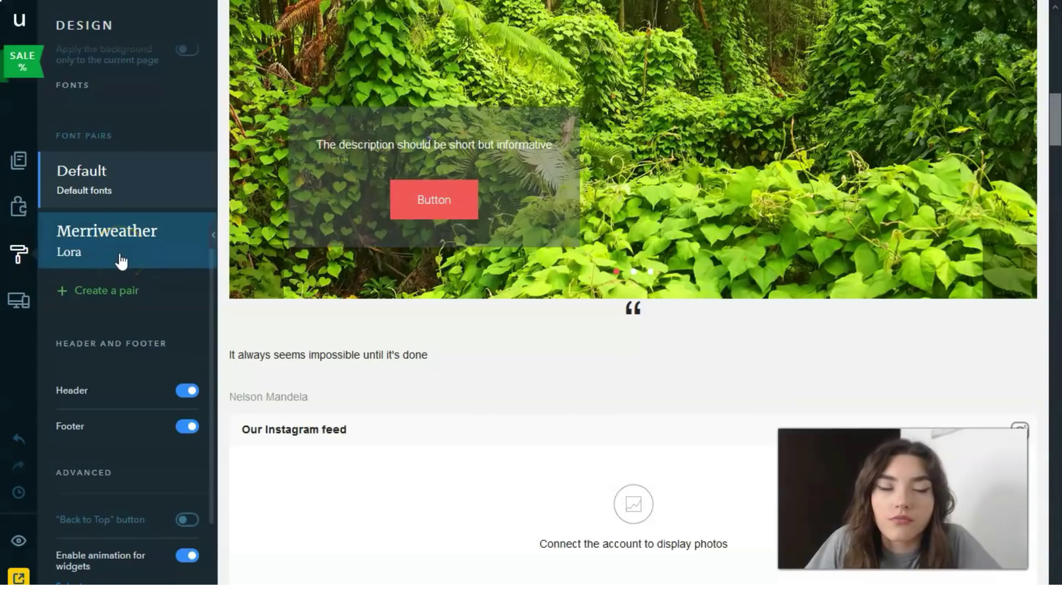
pyautogui.click(17, 545)
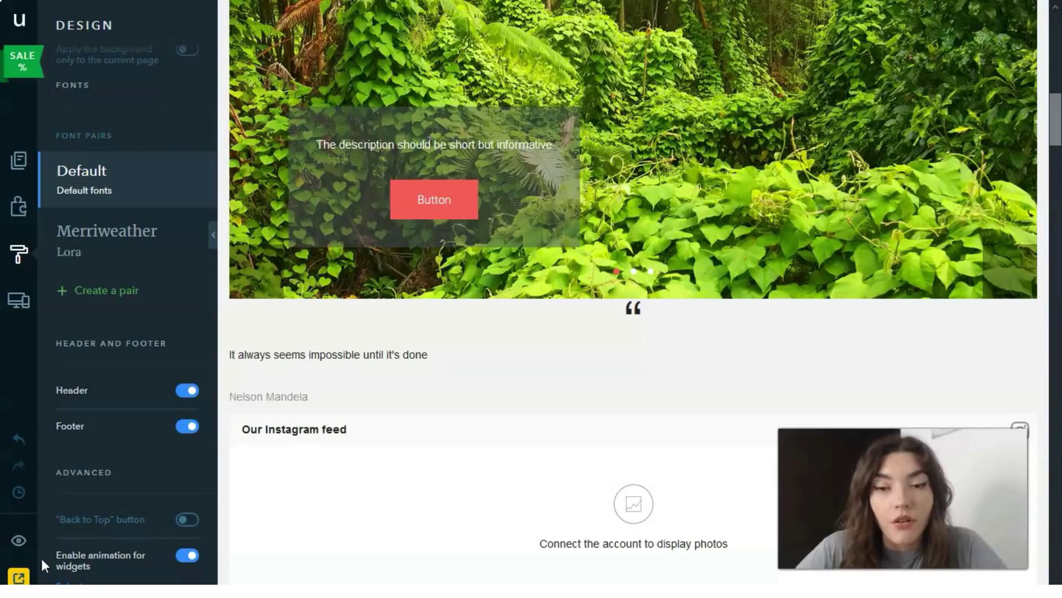
pyautogui.click(25, 562)
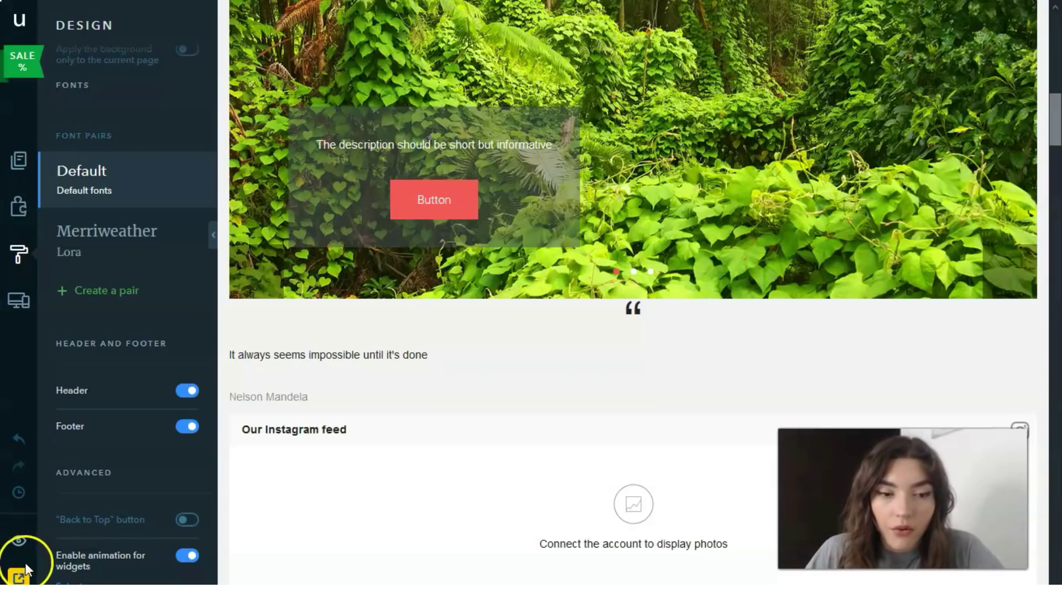
# Show the home page in the Tablet adaptive view and examine its layout down through the meal cards
pyautogui.click(19, 300)
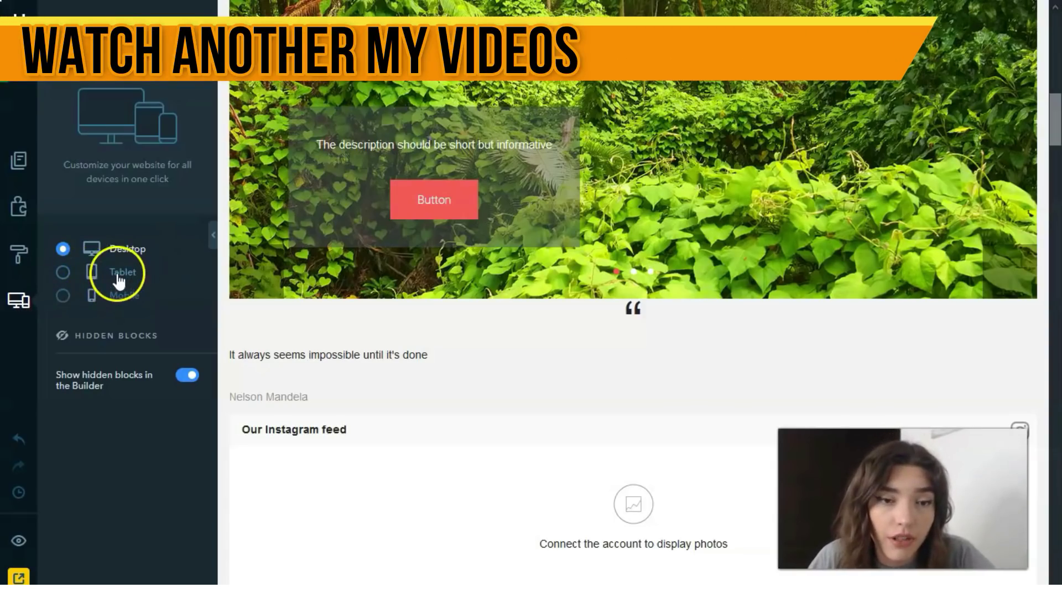
pyautogui.click(63, 280)
pyautogui.scroll(-15, 684, 187)
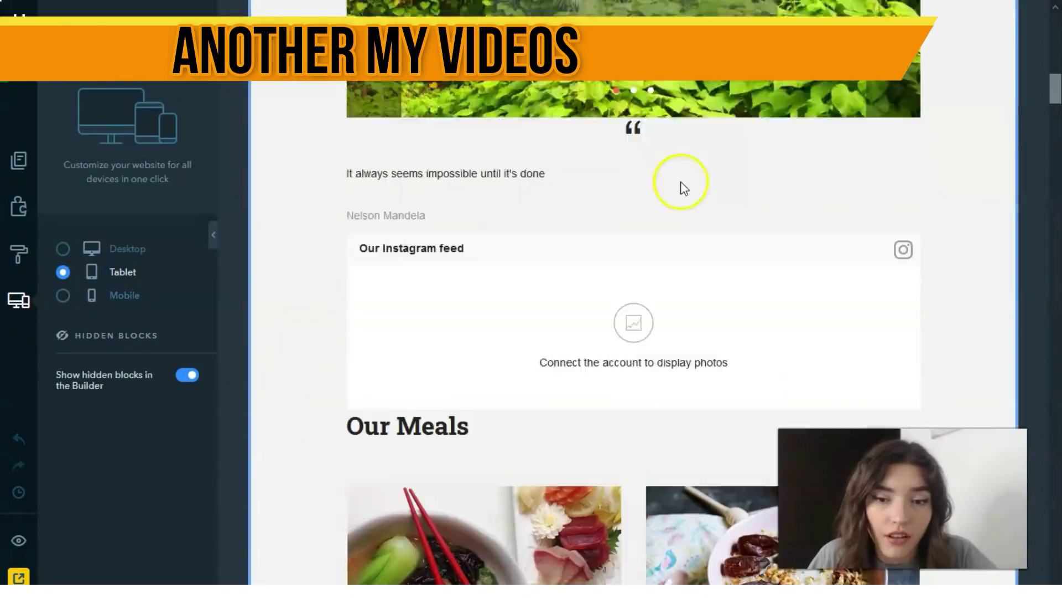
pyautogui.scroll(-10, 685, 188)
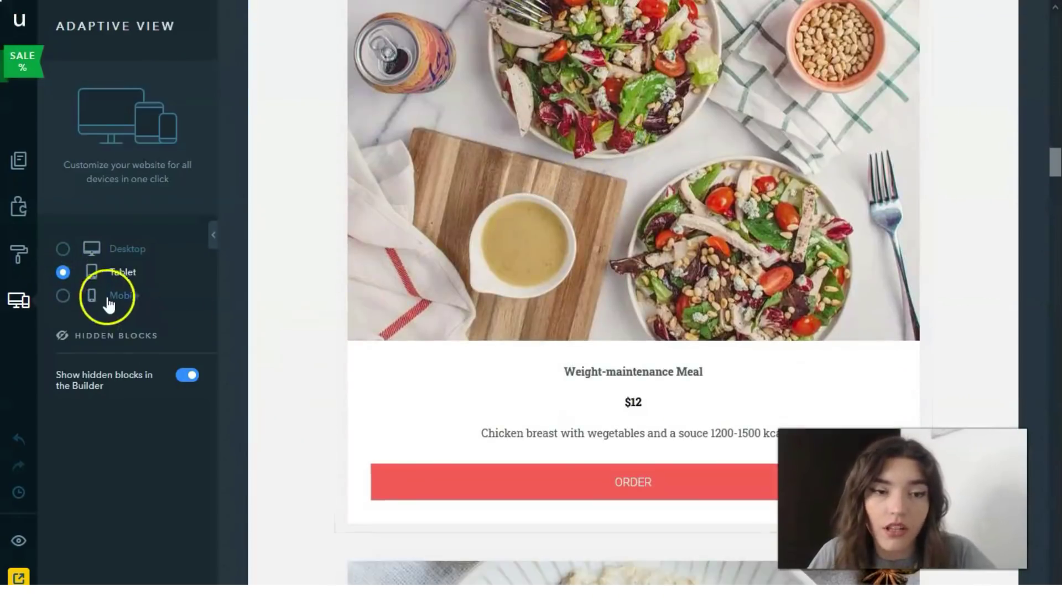
# Show the home page in the Mobile adaptive view and examine the meal cards, the office lunch offer and the clean eating articles
pyautogui.click(113, 299)
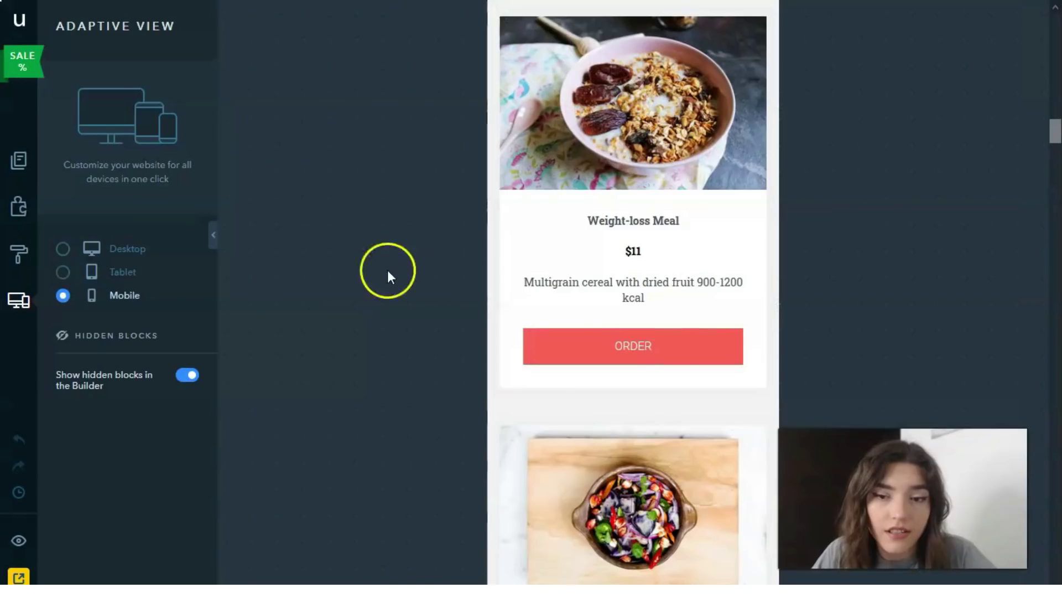
pyautogui.scroll(-5, 459, 232)
pyautogui.scroll(-10, 456, 217)
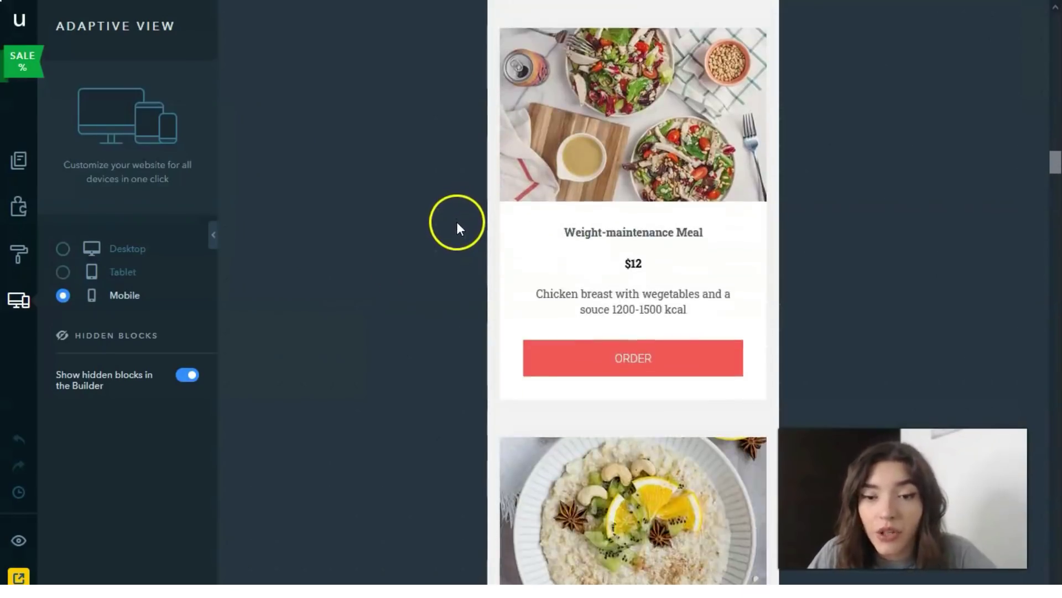
pyautogui.scroll(-10, 442, 304)
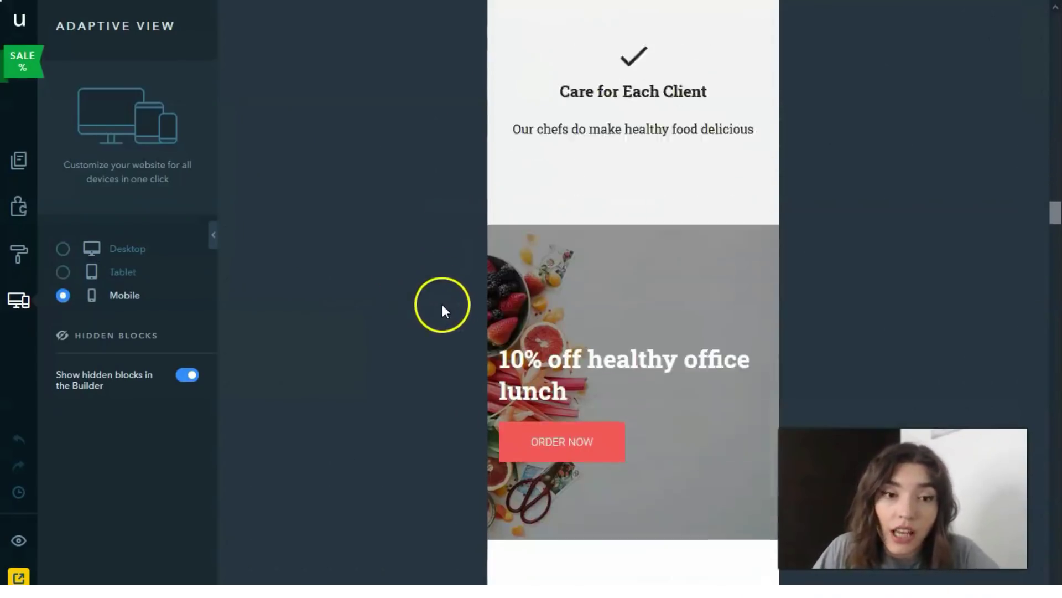
pyautogui.scroll(-5, 440, 313)
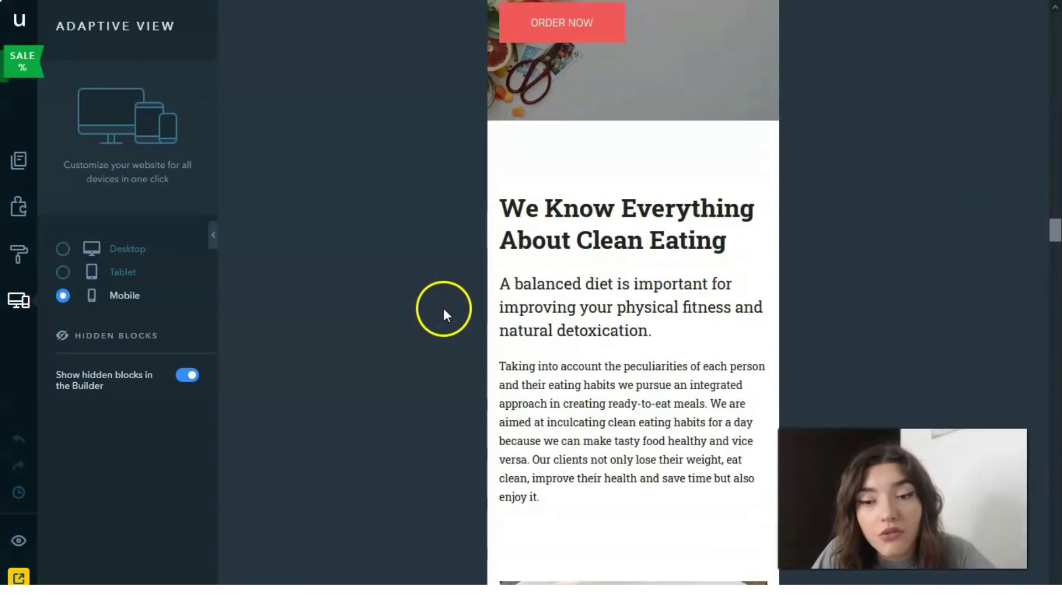
pyautogui.scroll(-10, 446, 319)
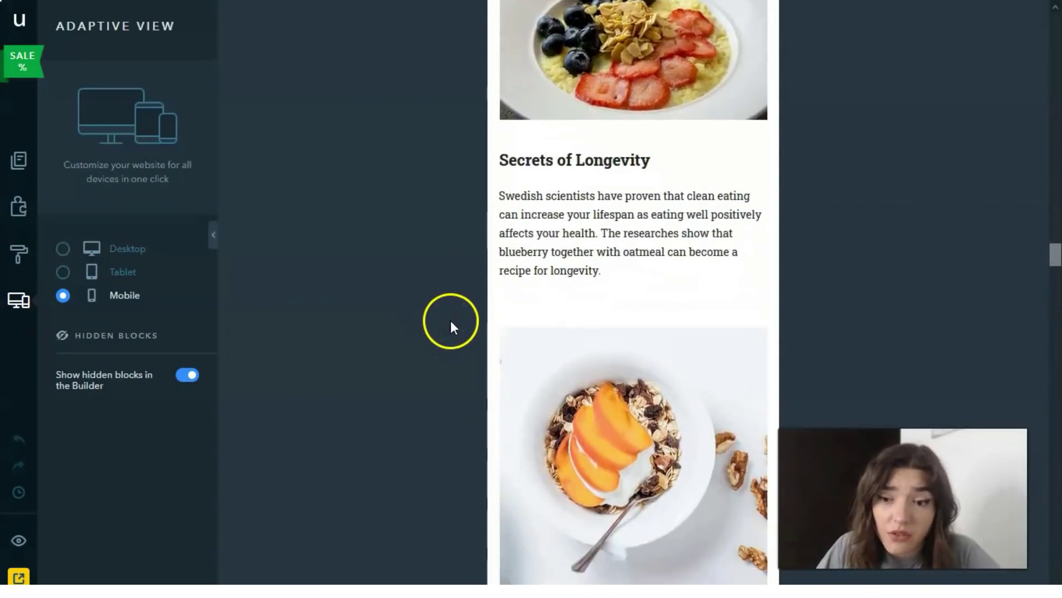
pyautogui.scroll(5, 450, 324)
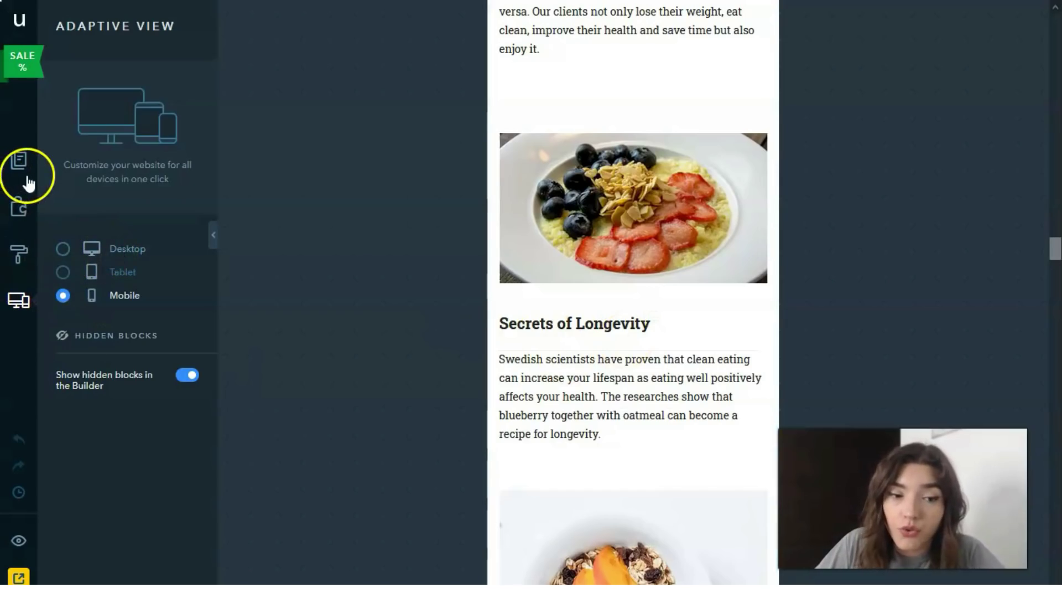
# Return the home page to the Desktop adaptive view and examine it from the map up through the client reviews to How It Works
pyautogui.click(63, 249)
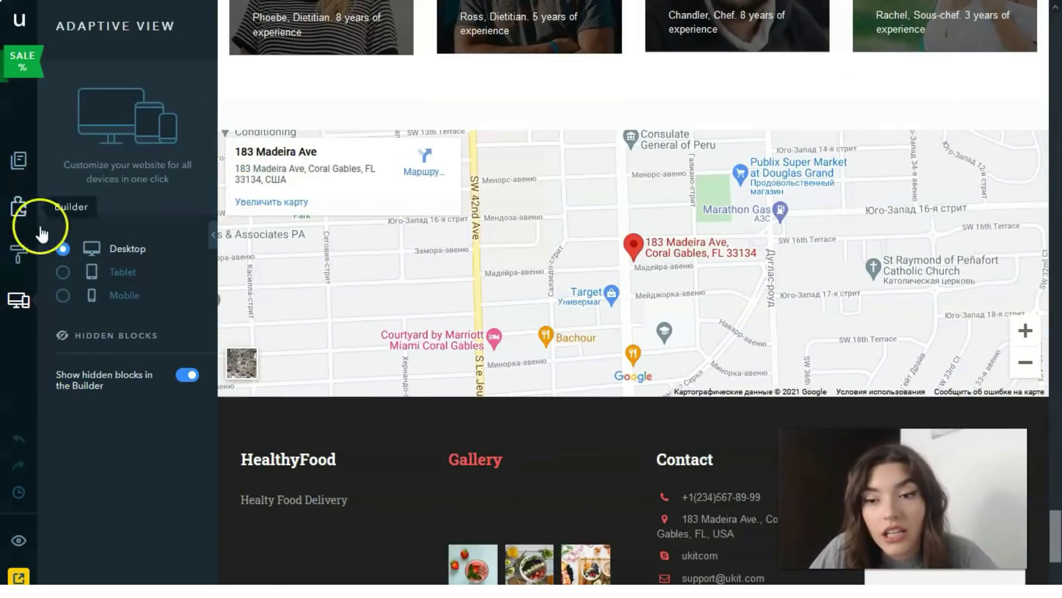
pyautogui.scroll(-4, 639, 330)
pyautogui.scroll(7, 639, 326)
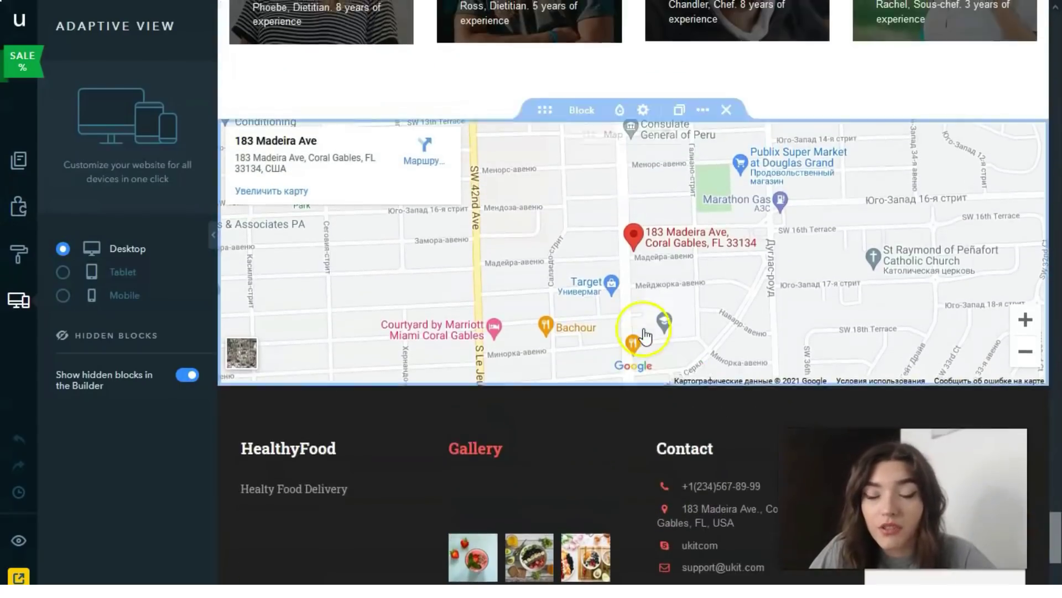
pyautogui.scroll(10, 645, 336)
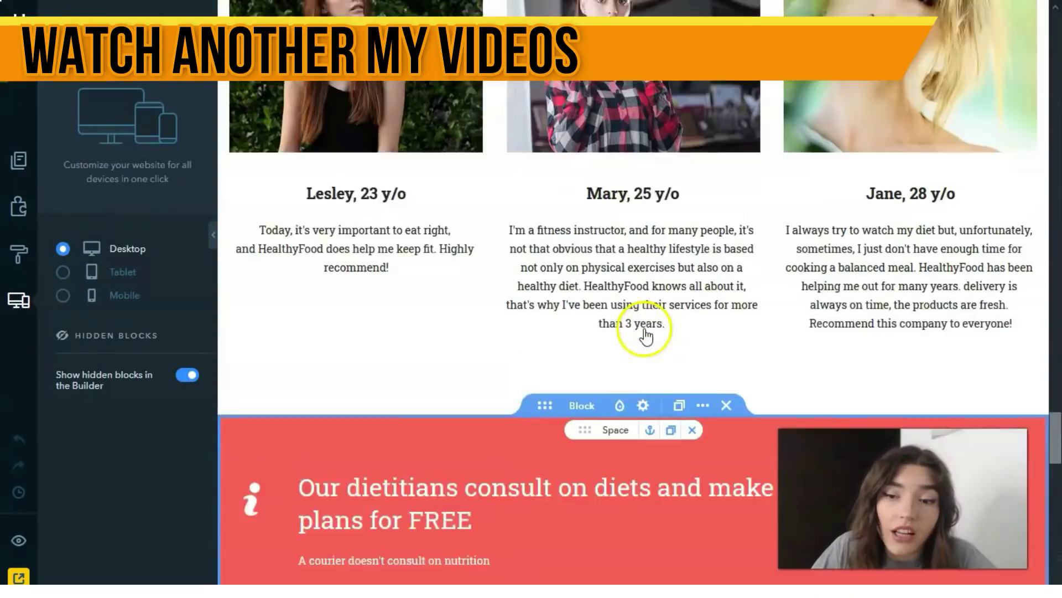
pyautogui.scroll(10, 647, 334)
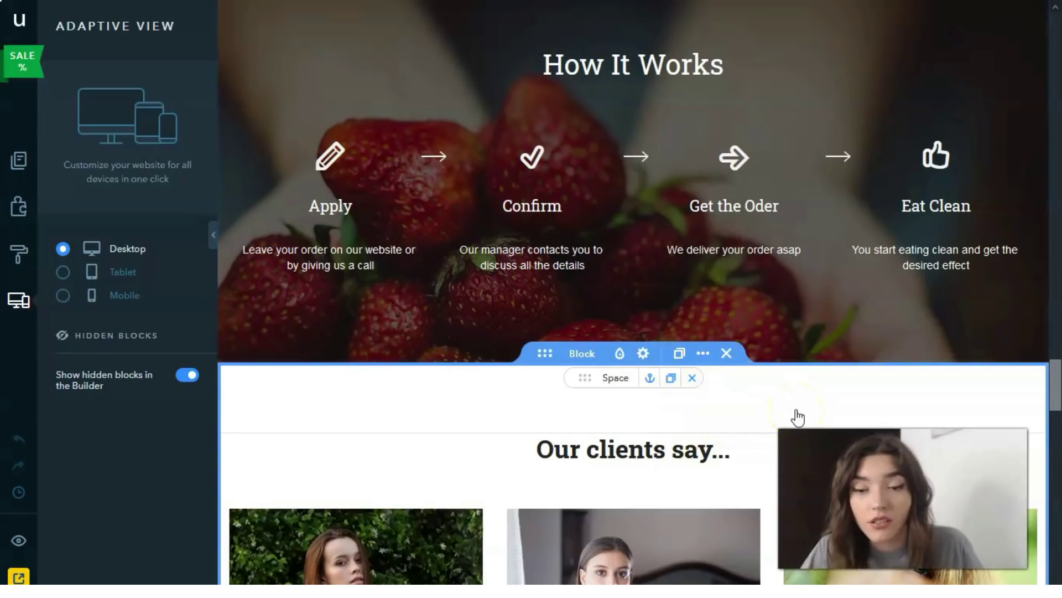
# Bring back the widget library and examine the home page's slider, quote, Instagram feed and meal cards
pyautogui.click(19, 205)
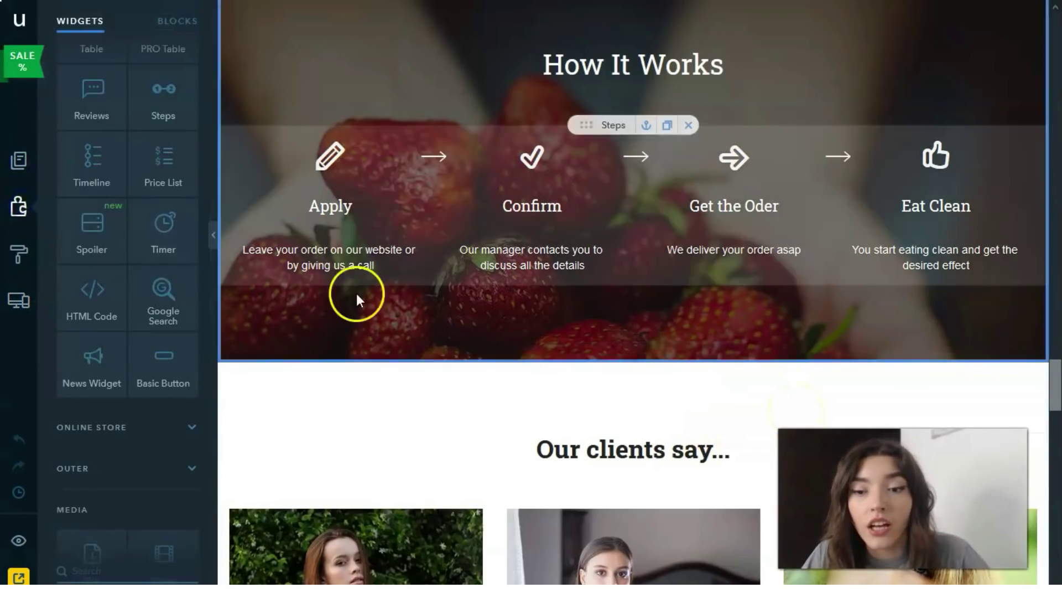
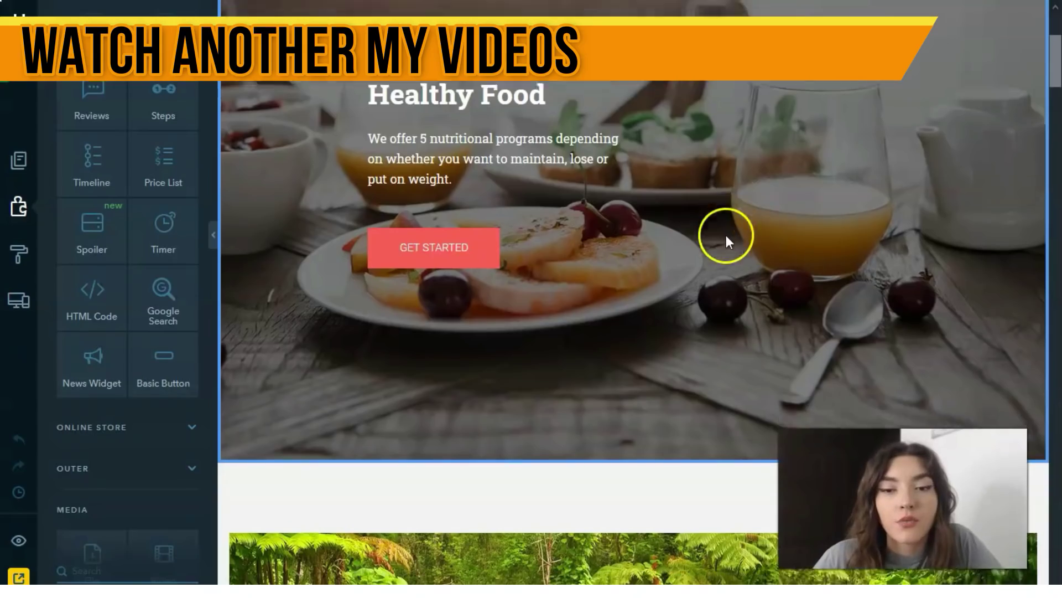
pyautogui.scroll(-9, 738, 238)
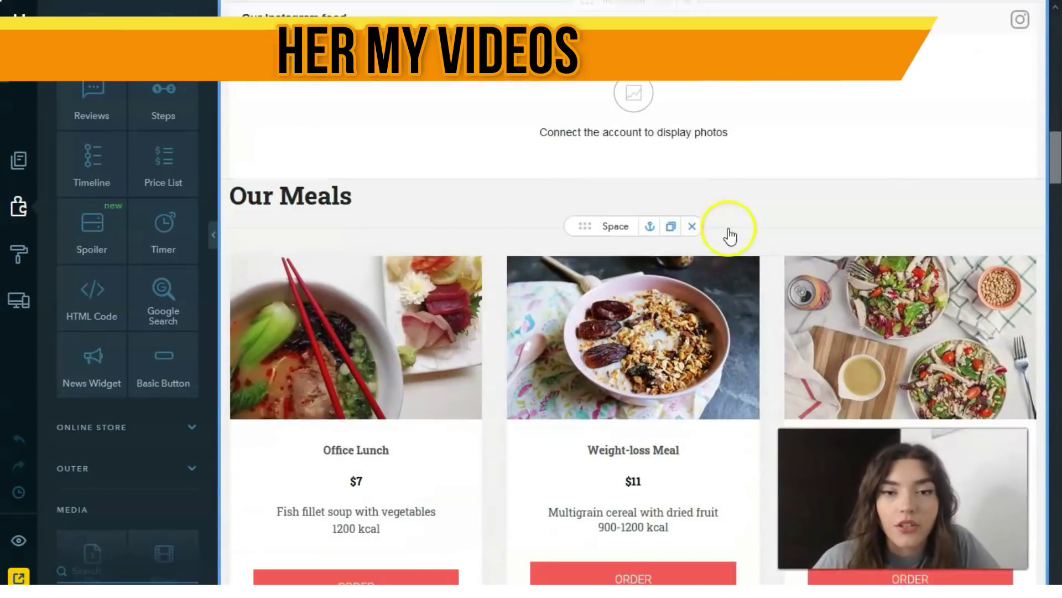
pyautogui.scroll(-6, 715, 221)
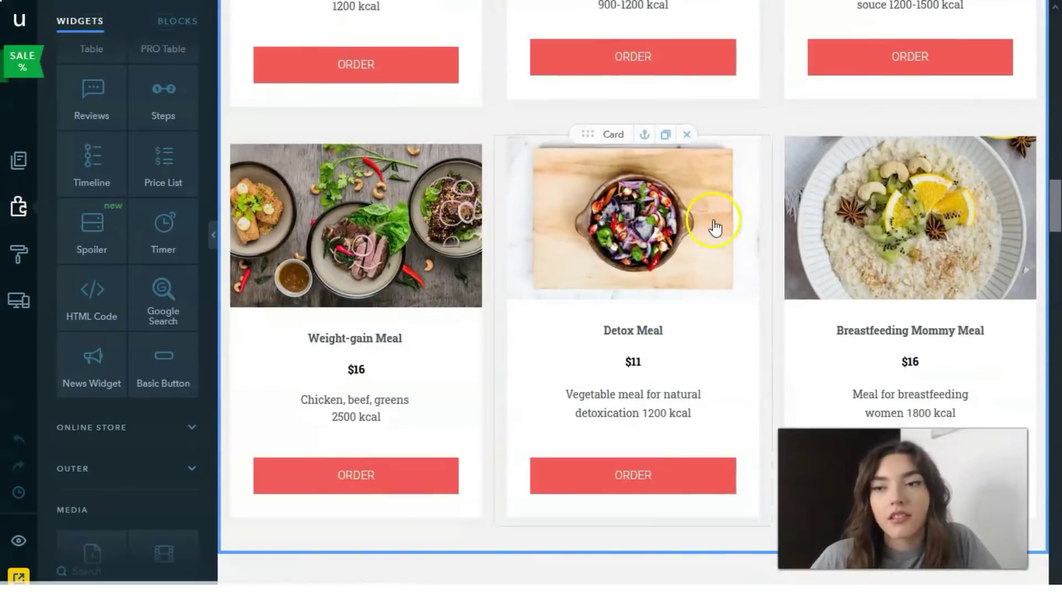
pyautogui.scroll(1, 715, 227)
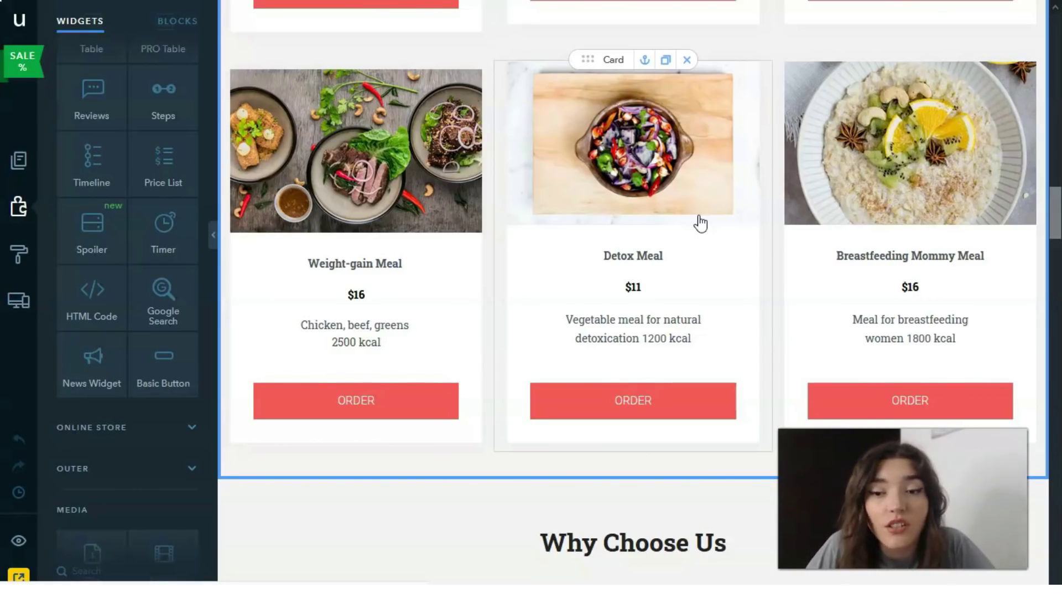
pyautogui.scroll(15, 700, 223)
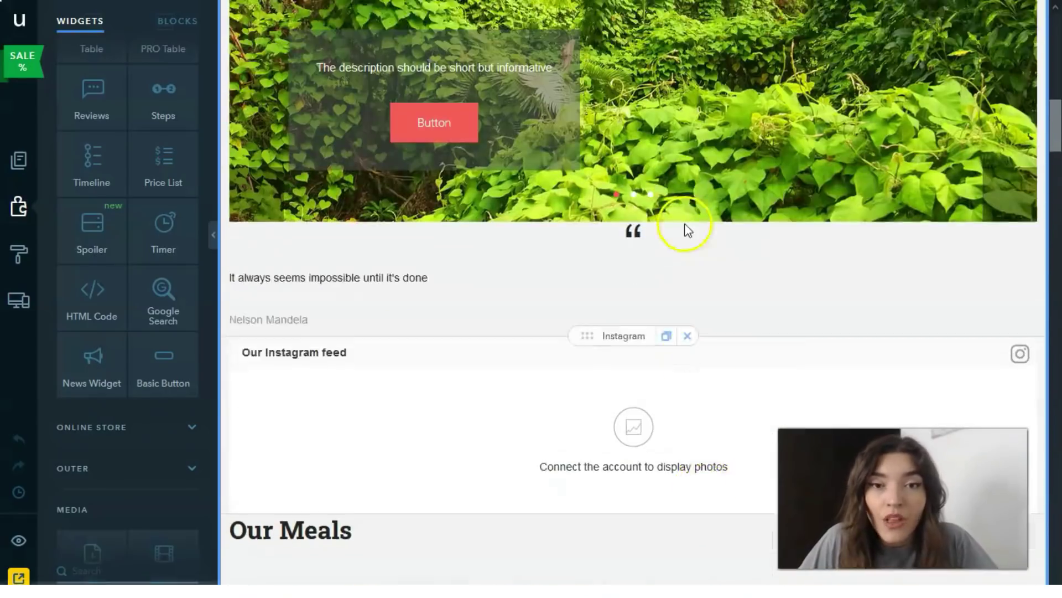
pyautogui.scroll(-5, 669, 230)
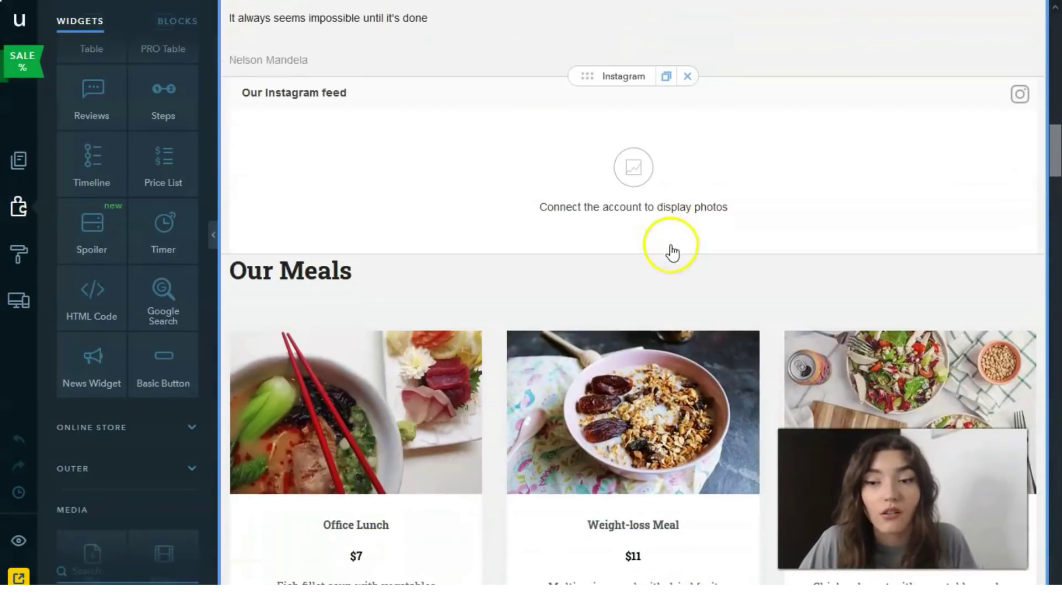
pyautogui.scroll(-6, 672, 253)
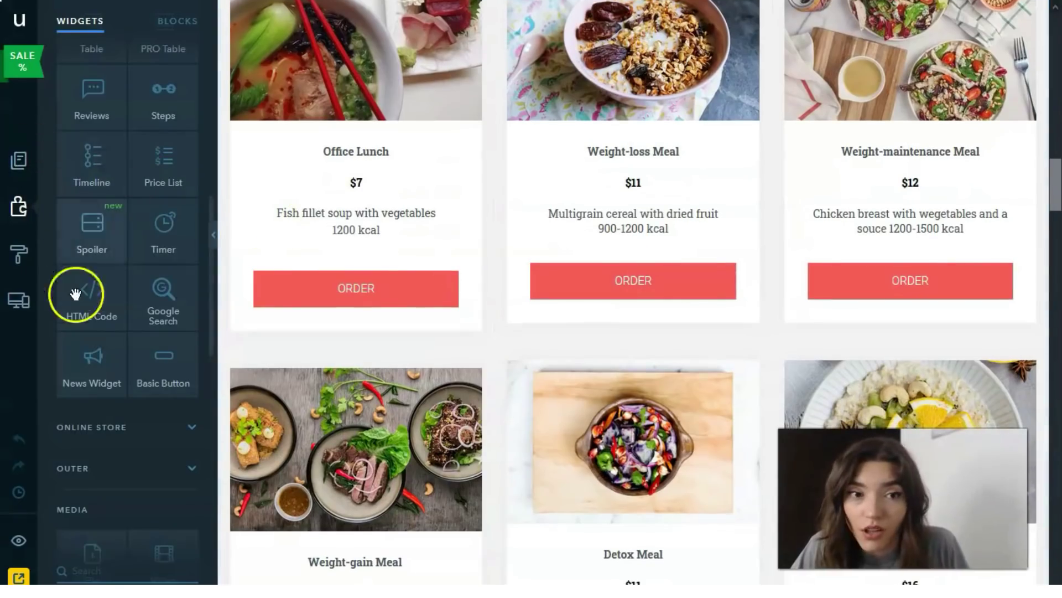